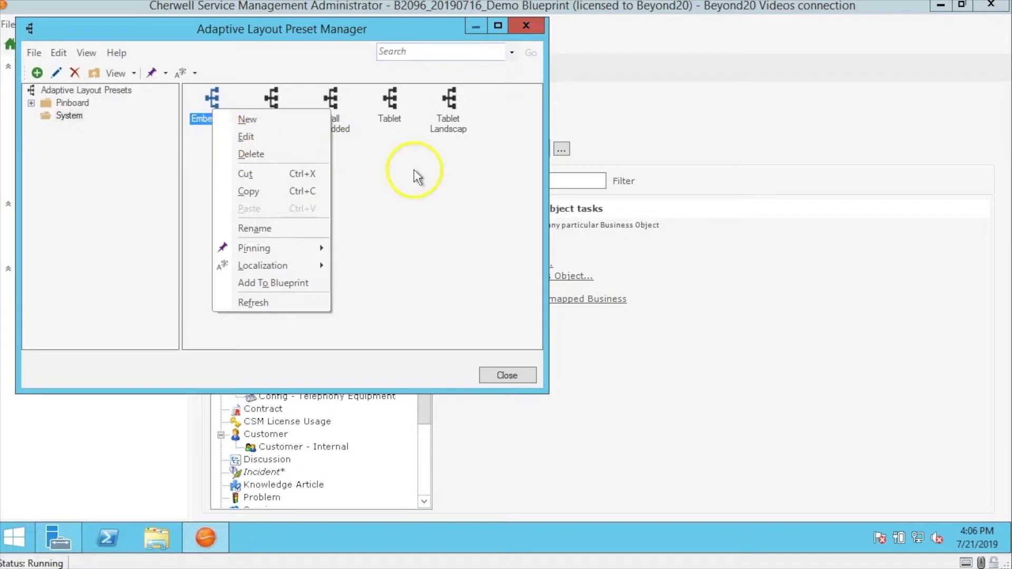
Check the size and color settings of the Tablet Landscap and Tablet layout presets, saving each one.
click(388, 105)
click(465, 111)
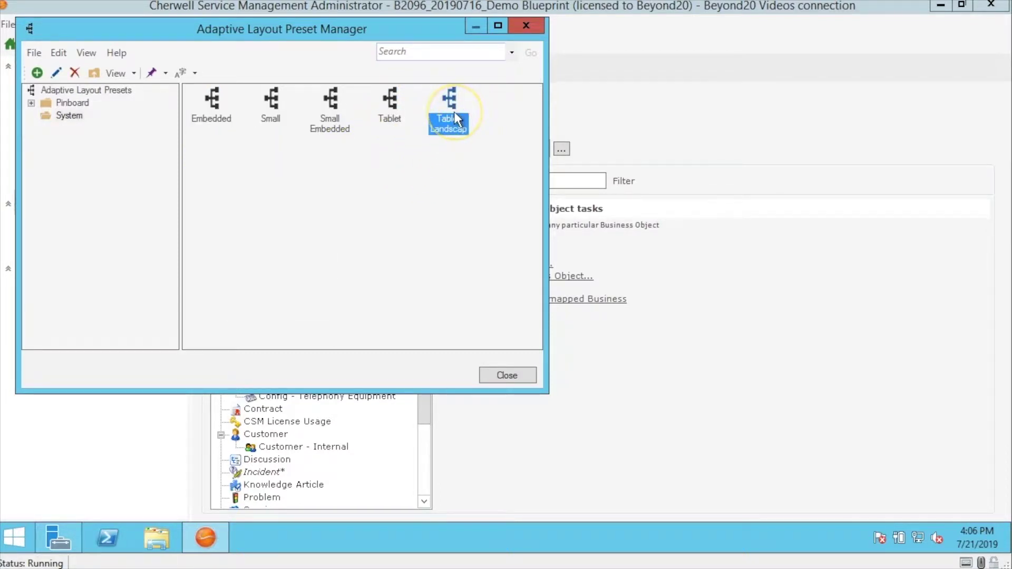
right_click(454, 112)
click(477, 136)
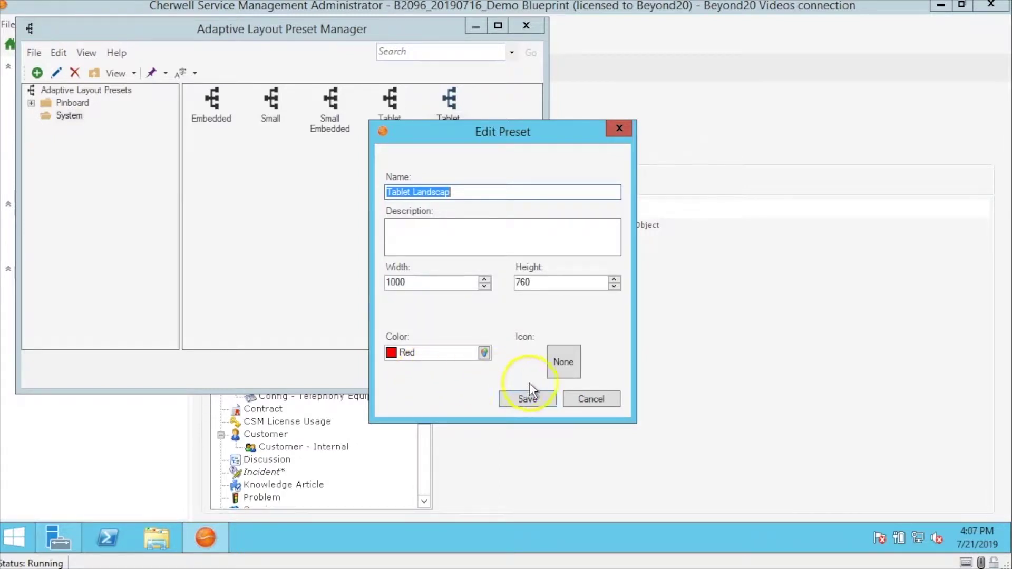
click(535, 399)
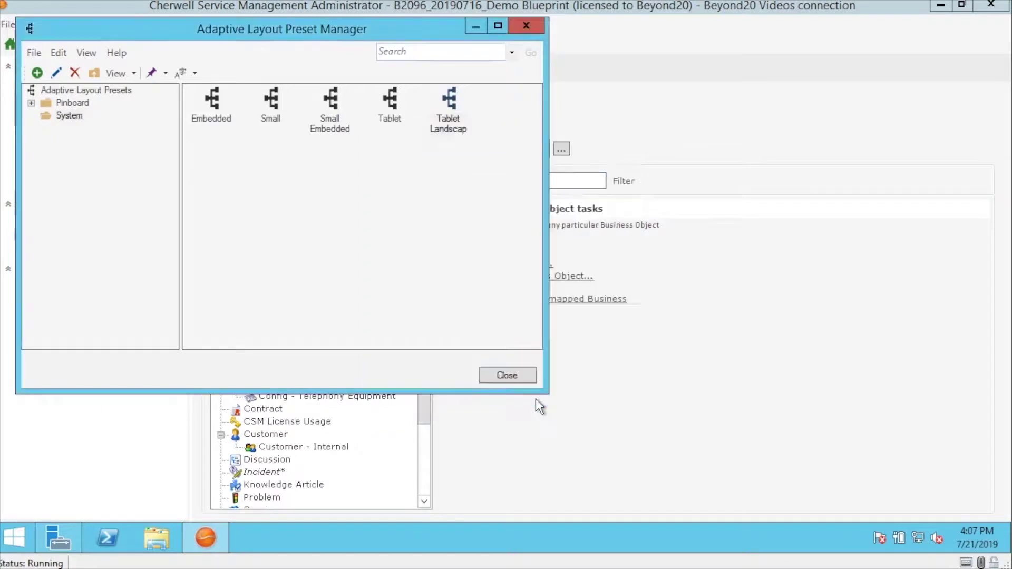
right_click(393, 105)
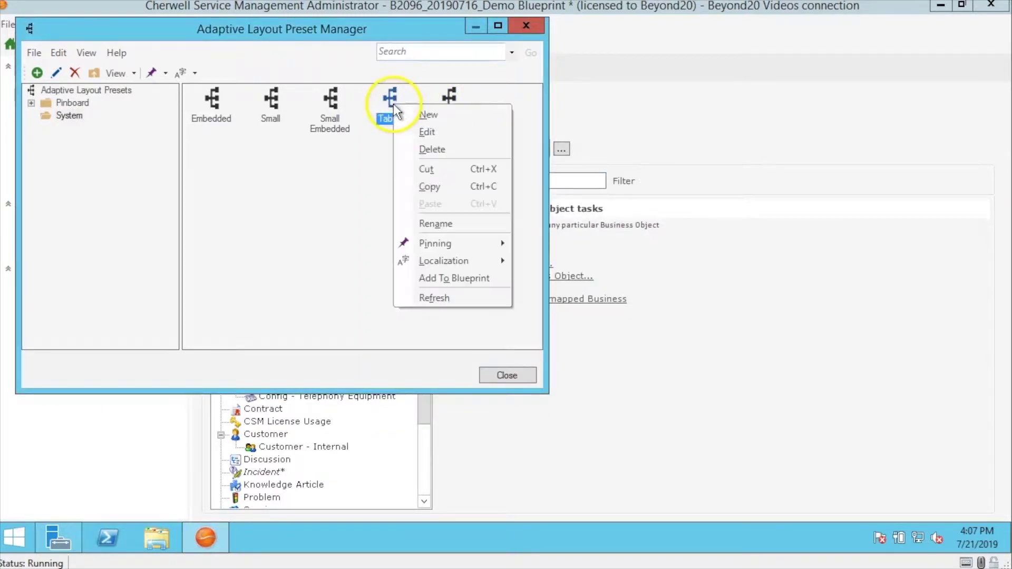
click(409, 131)
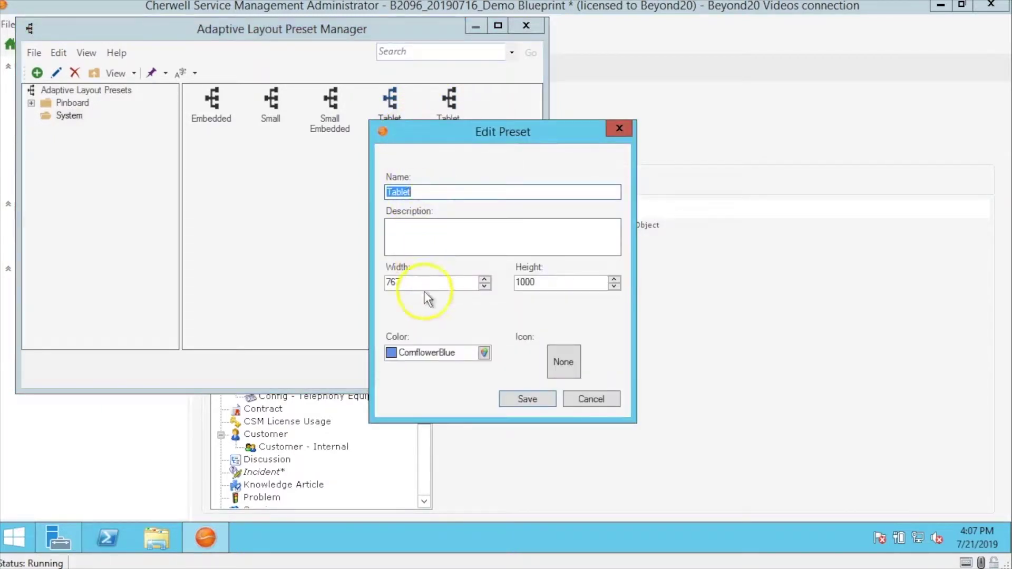
click(518, 396)
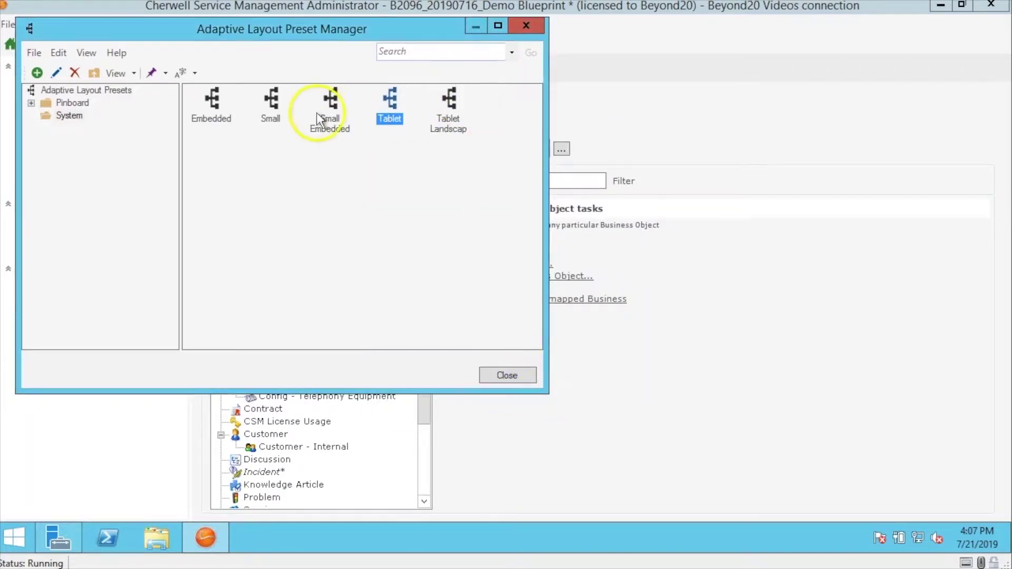
Check the size and color settings of the Small and Small Embedded layout presets, saving each one.
right_click(268, 108)
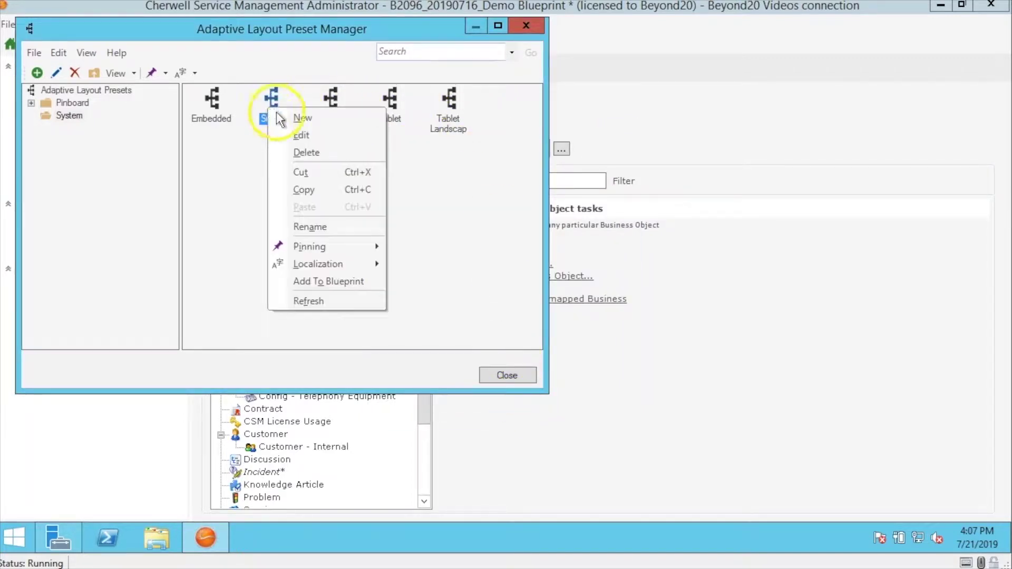
click(293, 134)
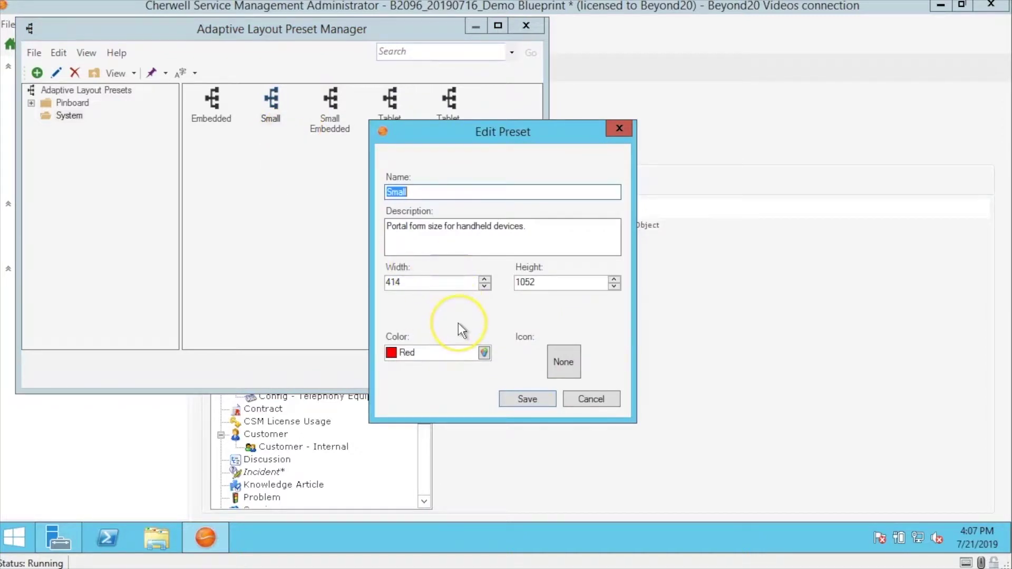
click(508, 400)
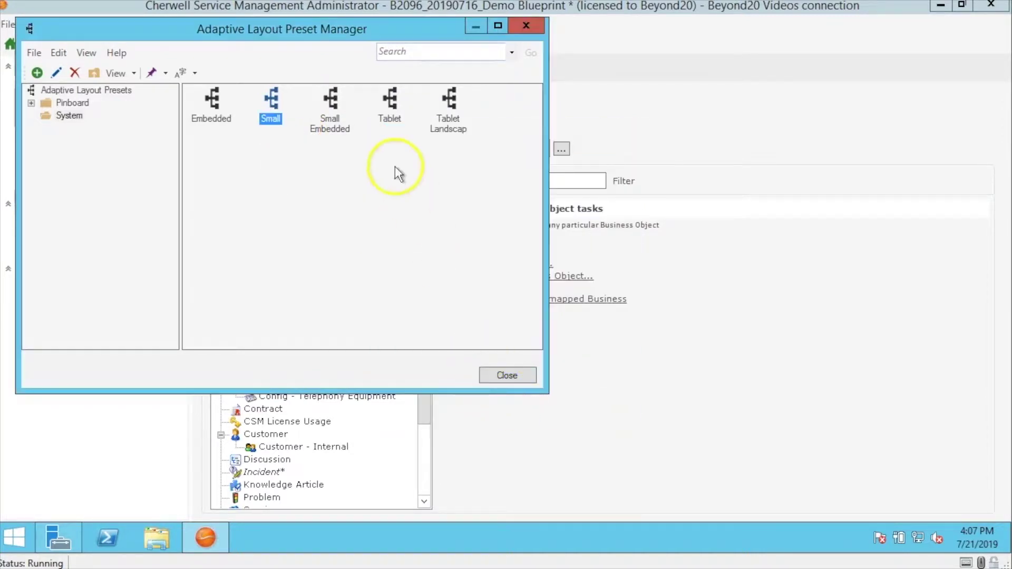
right_click(324, 108)
click(342, 135)
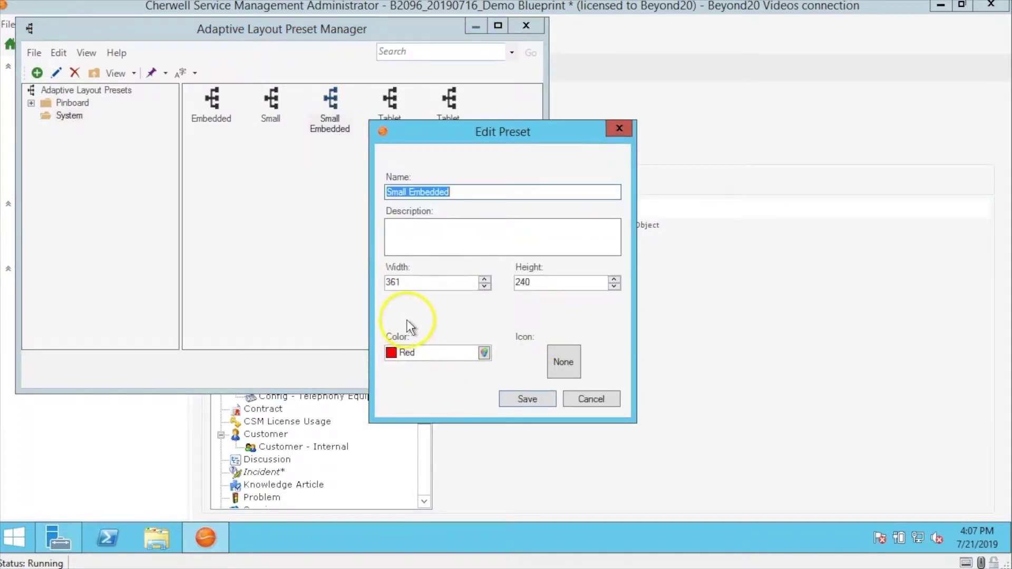
click(505, 392)
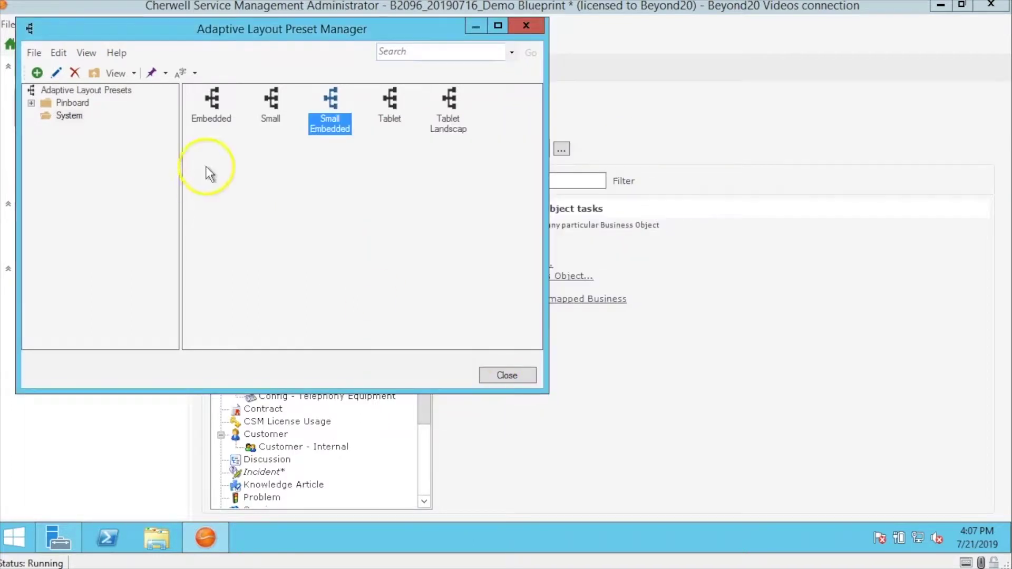
Check the Embedded layout preset's description, size and color settings, and save it.
right_click(212, 118)
click(236, 150)
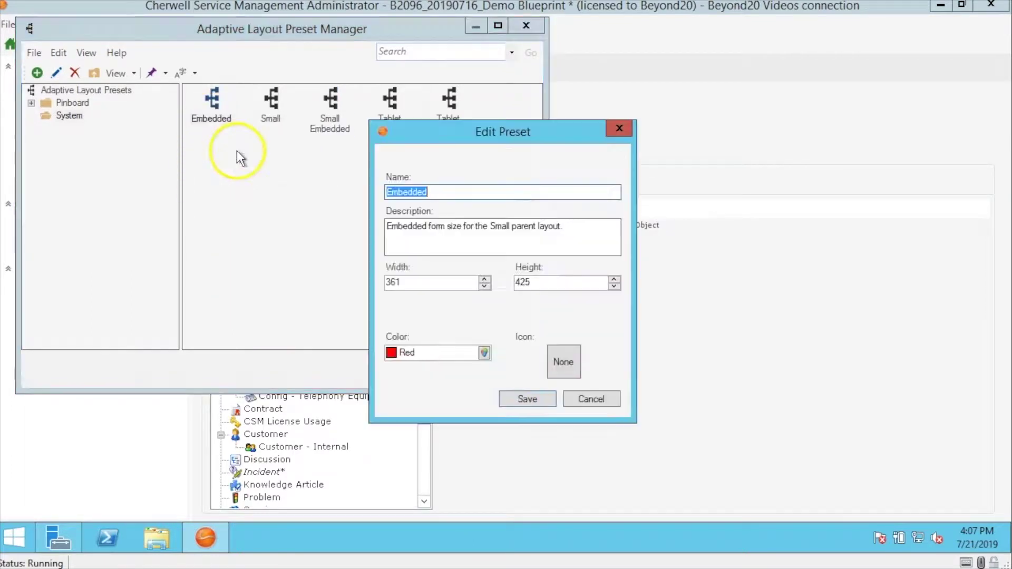
click(512, 399)
right_click(407, 305)
click(206, 178)
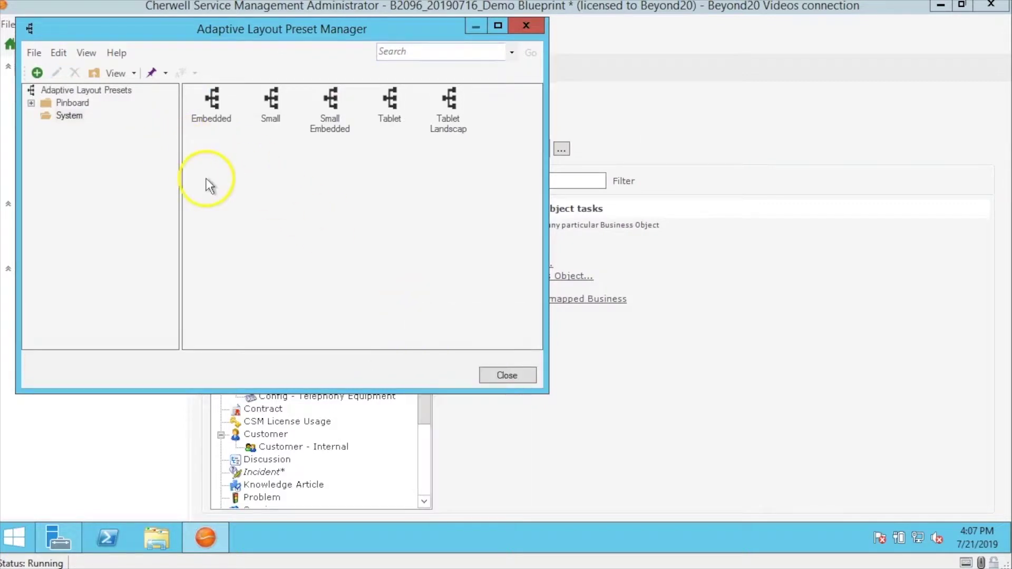
Create a layout preset named Standard Desktop Landscape with width 1300, height 760 and color Green, and close the preset manager.
click(38, 71)
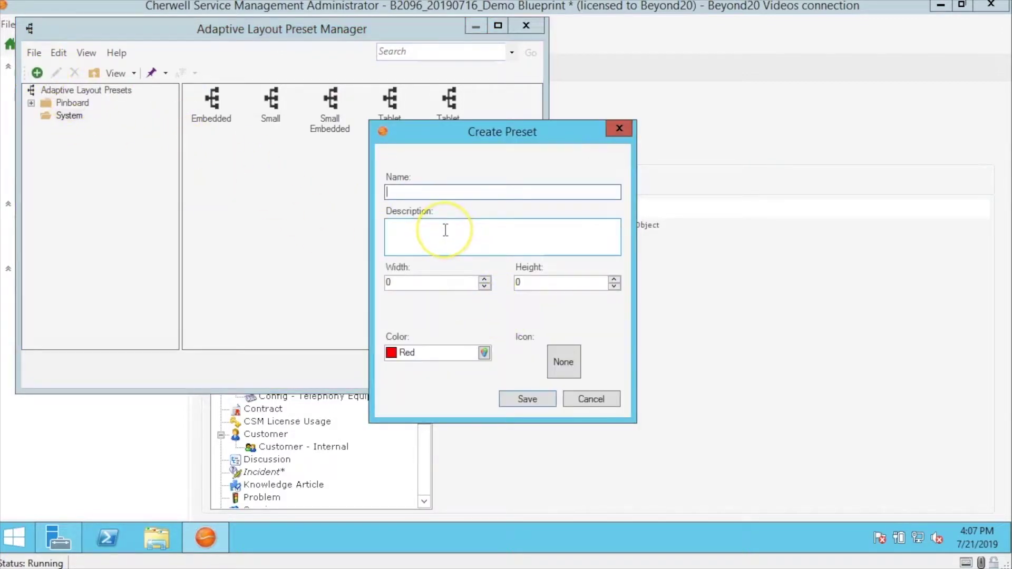
click(484, 353)
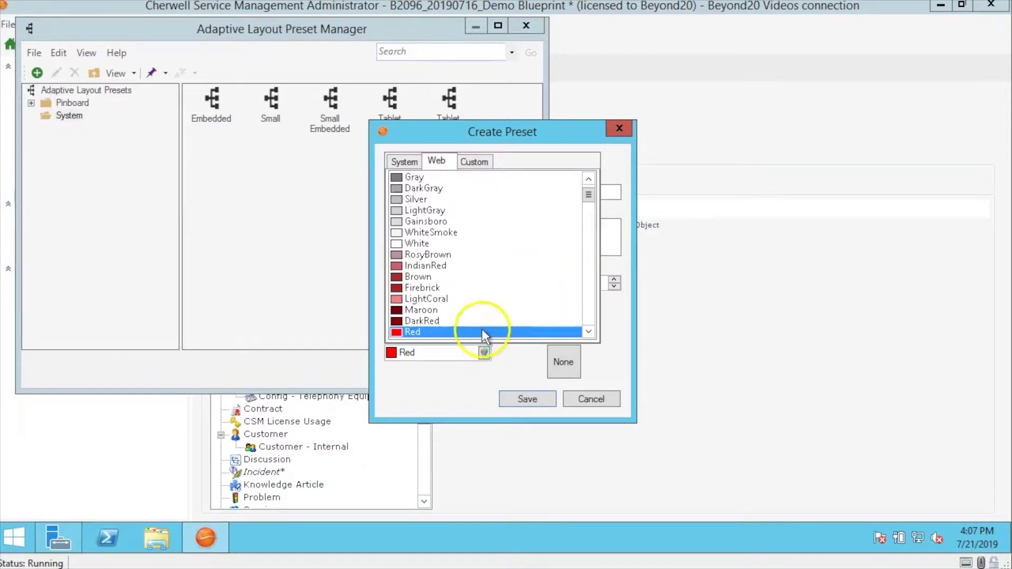
scroll(478, 309, down, 10)
scroll(478, 308, down, 6)
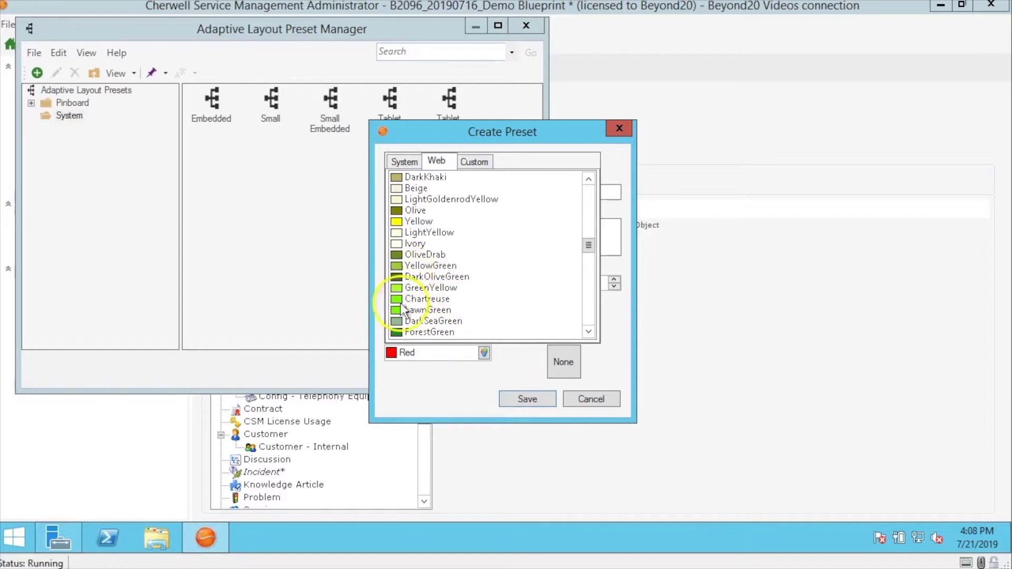
scroll(400, 316, down, 2)
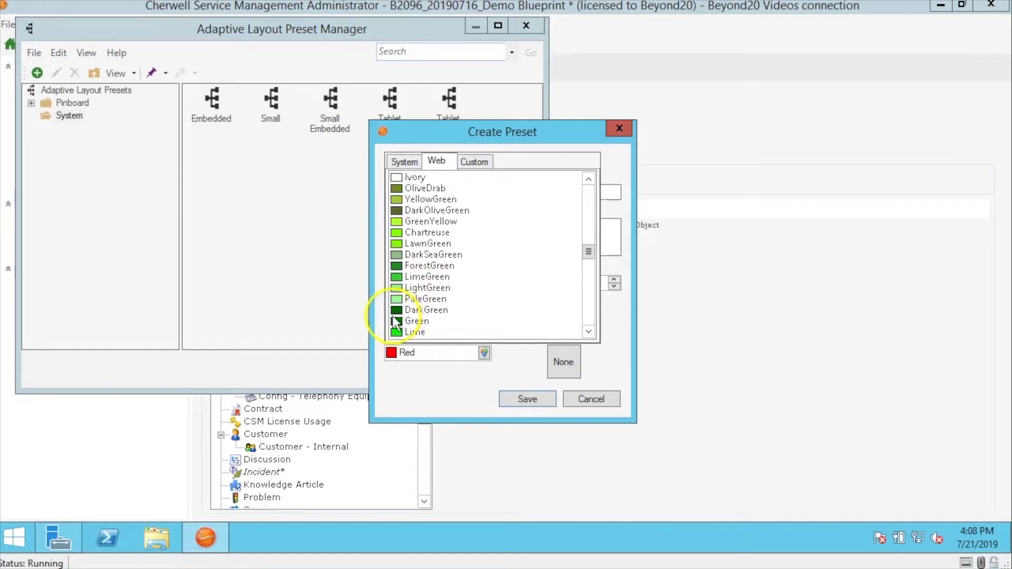
click(398, 321)
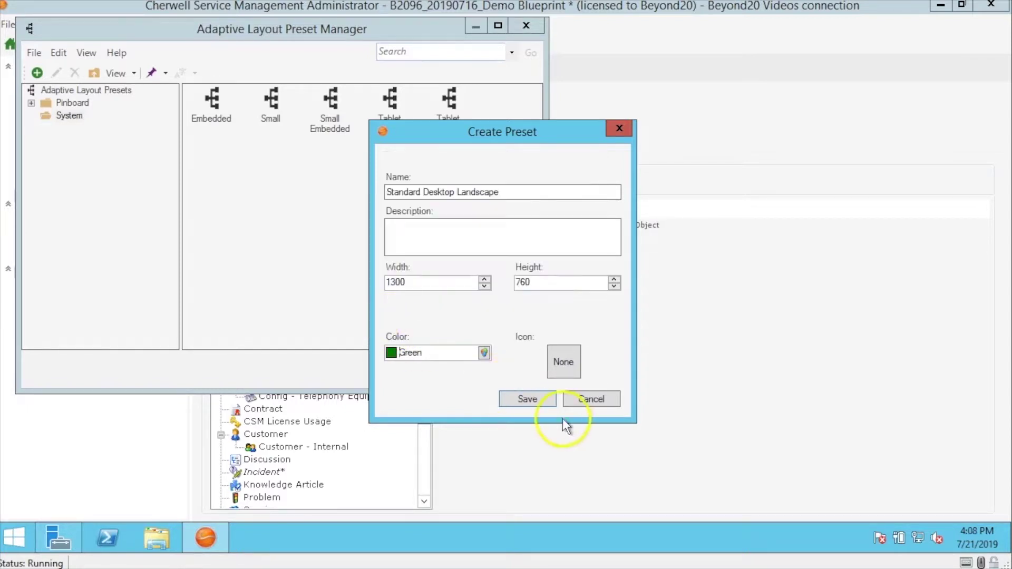
click(526, 399)
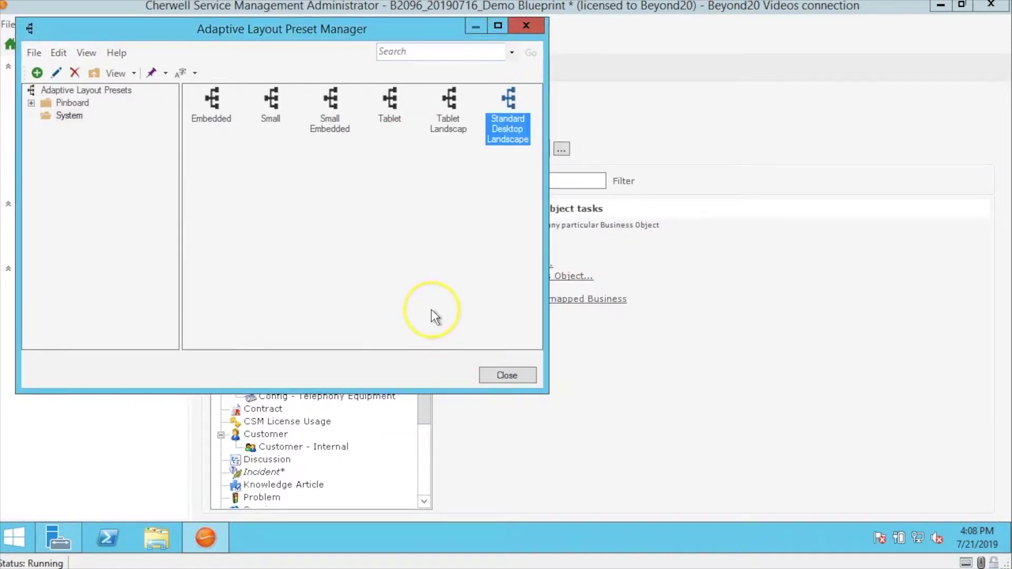
click(485, 371)
Open the Department Items portal dashboard for editing from the Dashboard Manager.
click(101, 24)
mouse_move(166, 165)
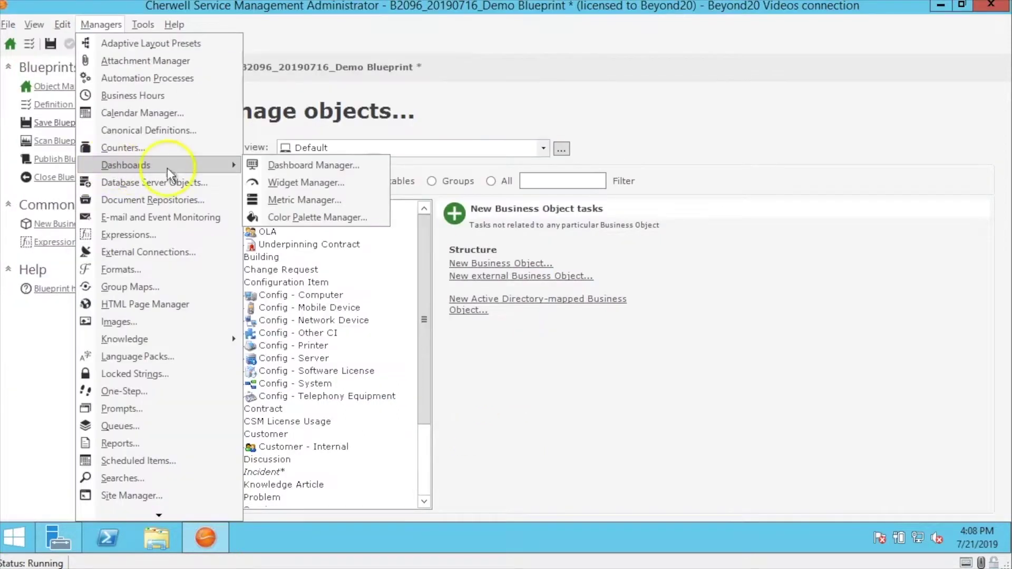
click(290, 166)
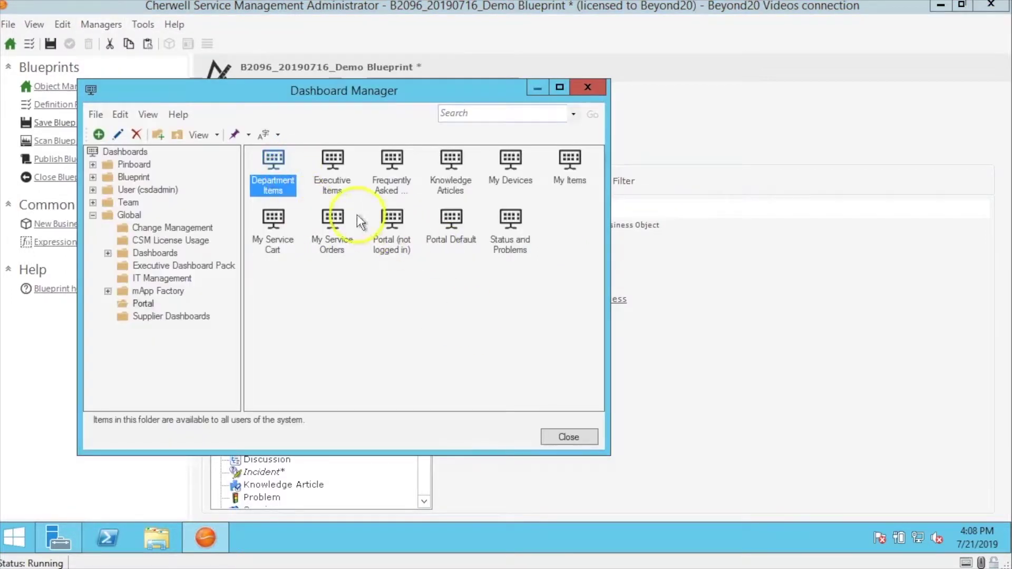
right_click(268, 165)
click(291, 189)
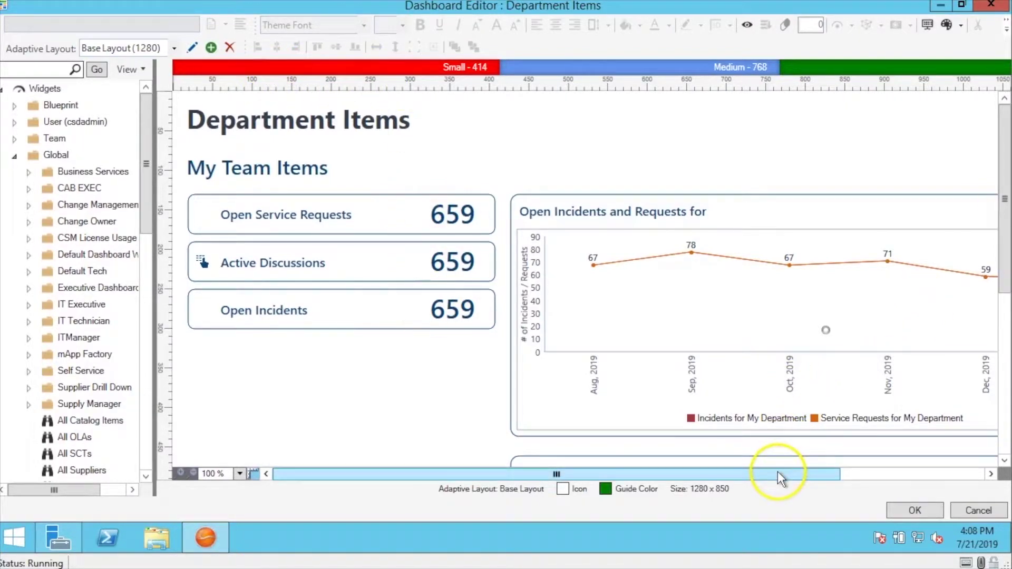
Compare the Department Items dashboard's Base, Medium and Small adaptive layouts, and close the editor with OK.
drag(832, 476, 919, 476)
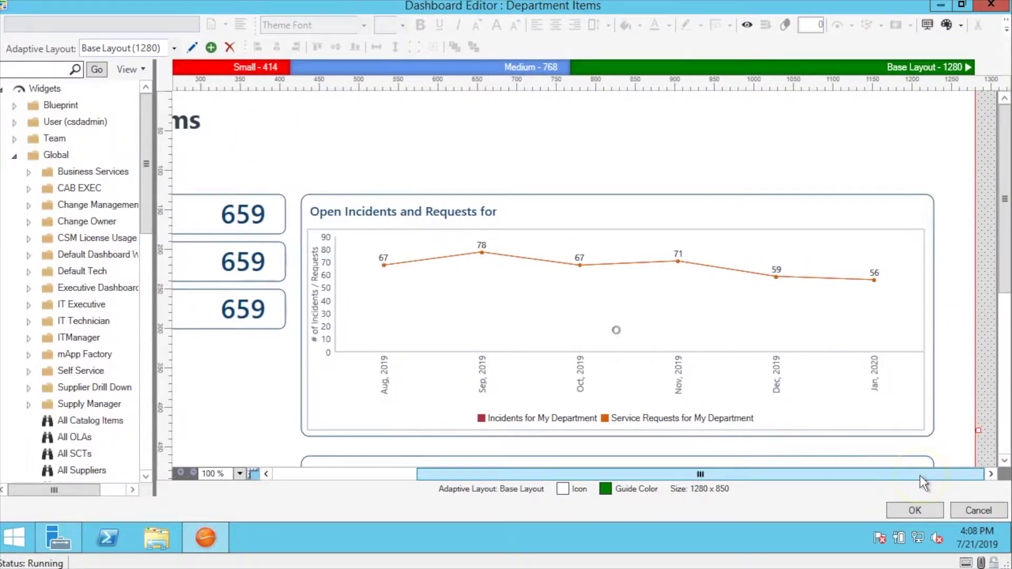
drag(919, 476, 531, 69)
click(538, 68)
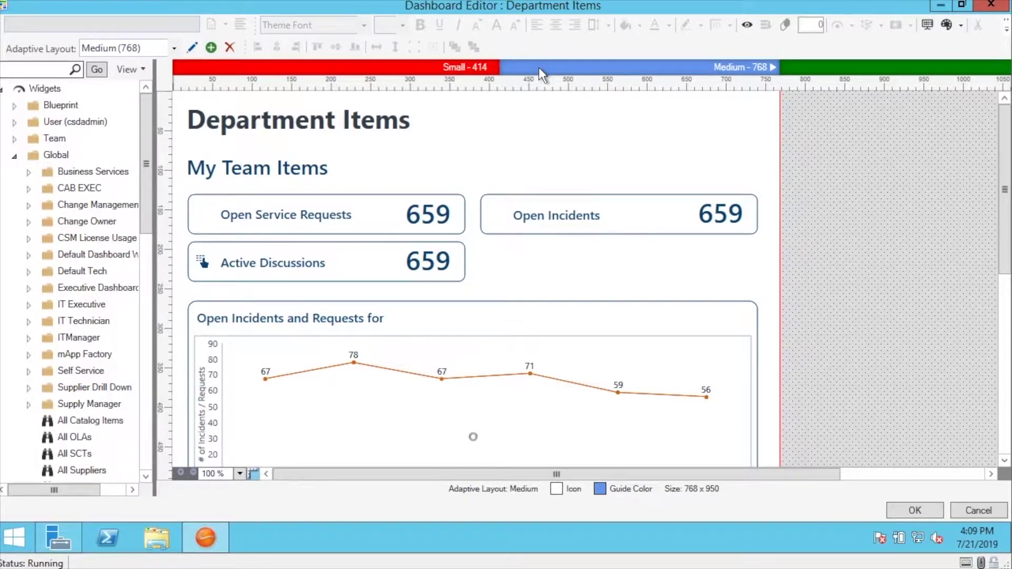
click(865, 67)
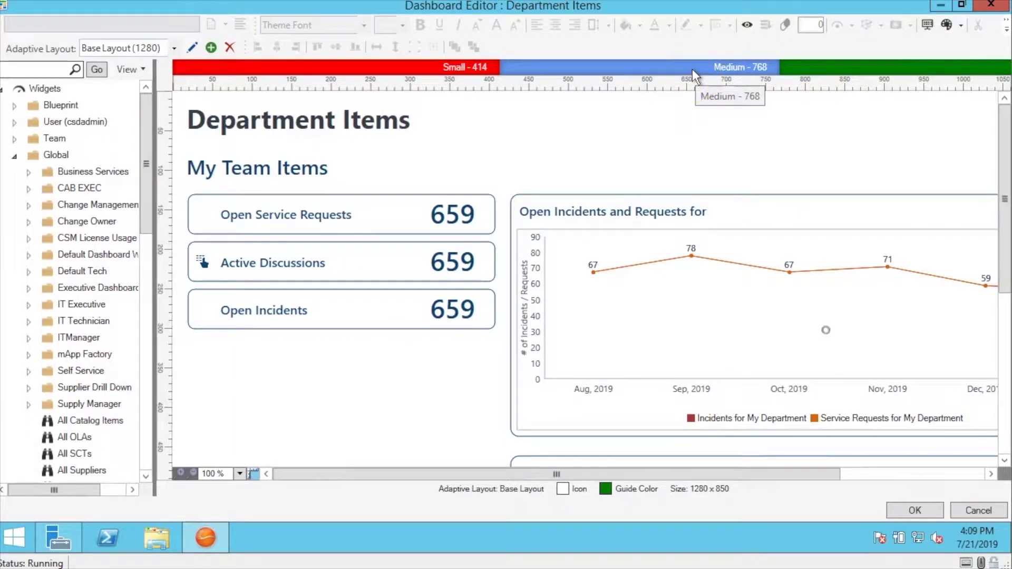
click(689, 68)
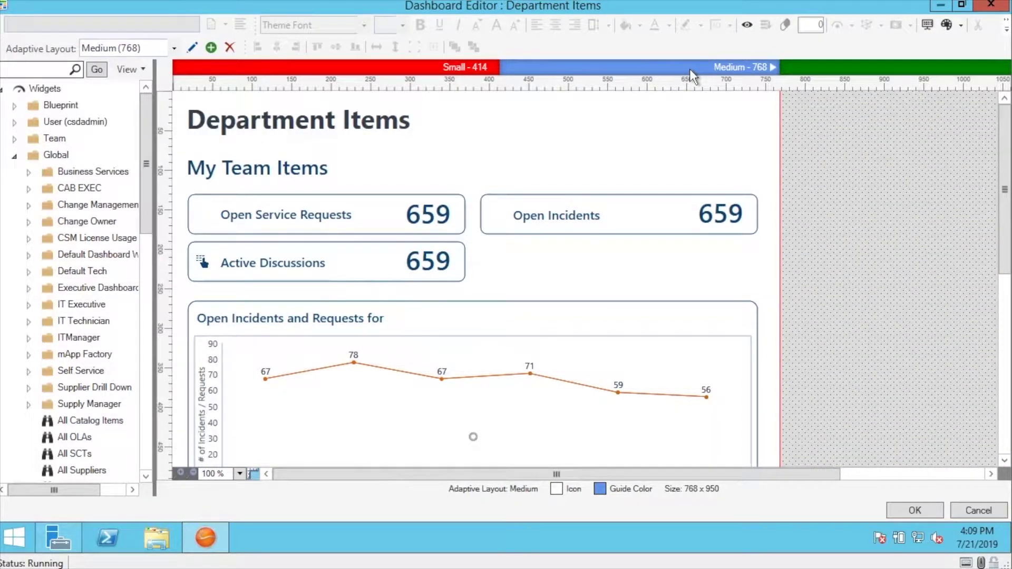
click(400, 67)
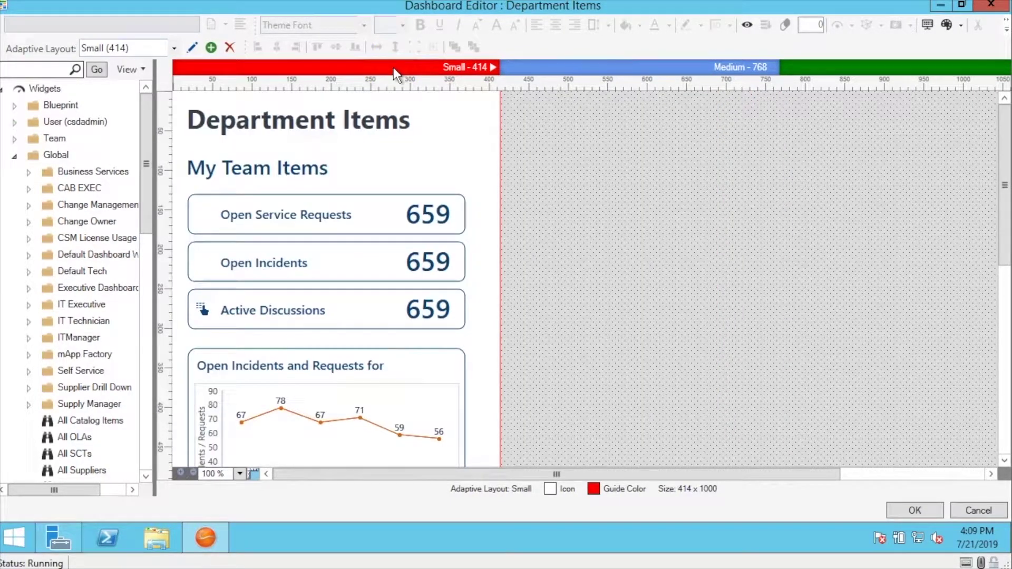
click(630, 67)
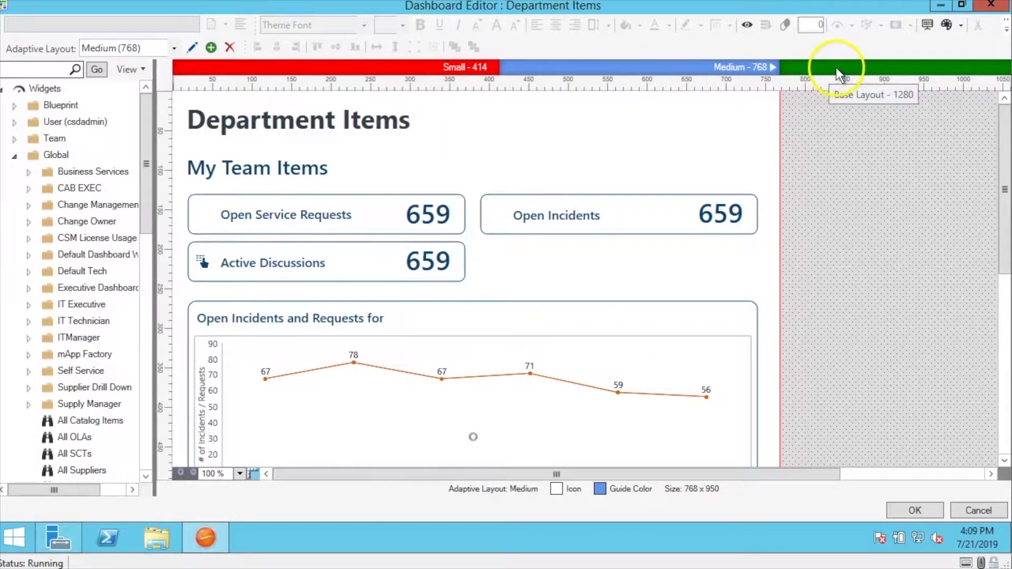
click(836, 67)
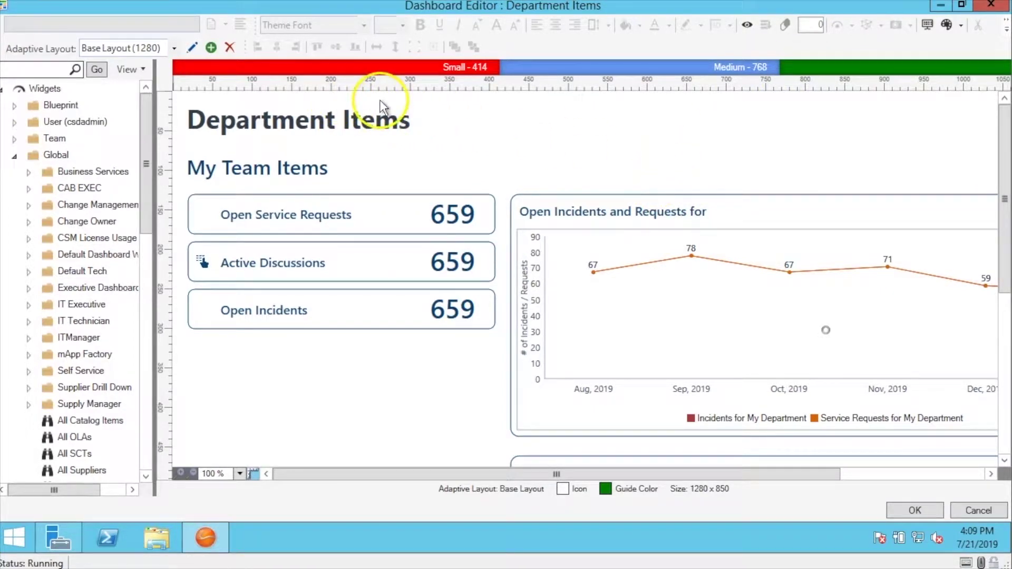
click(387, 67)
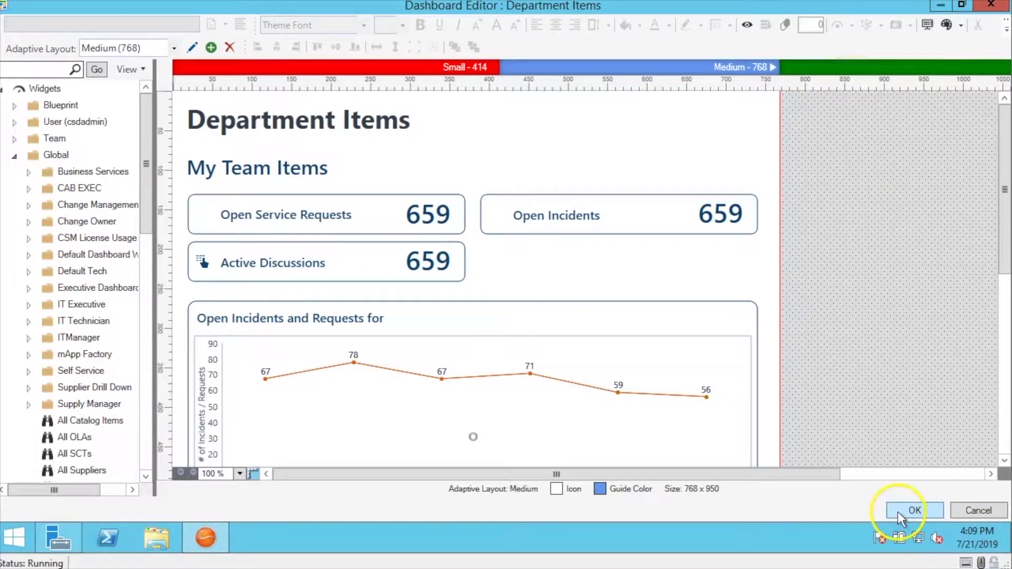
click(897, 511)
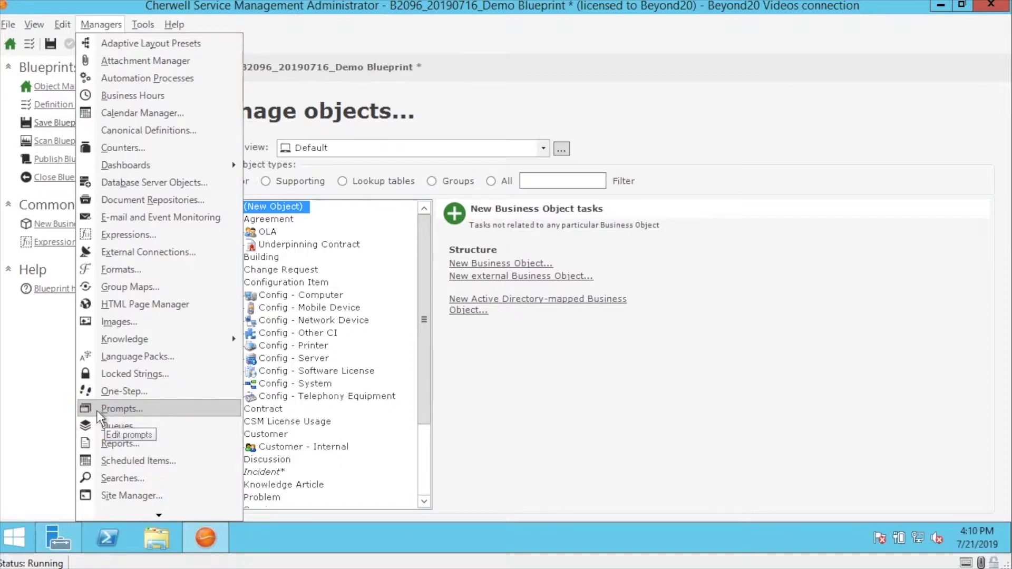
Start defining a new global prompt associated with Incident from the Prompts Manager.
click(96, 409)
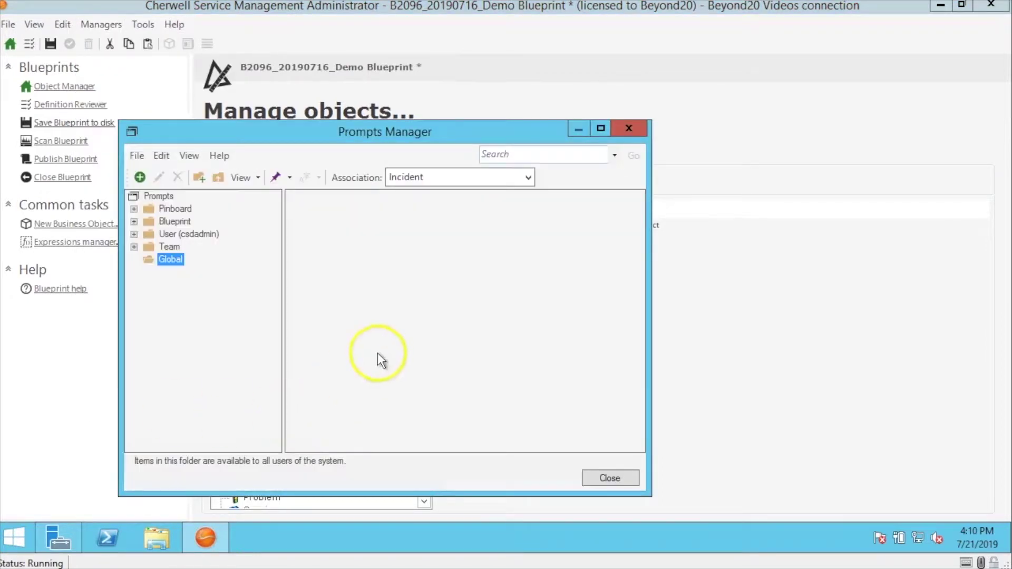
click(140, 177)
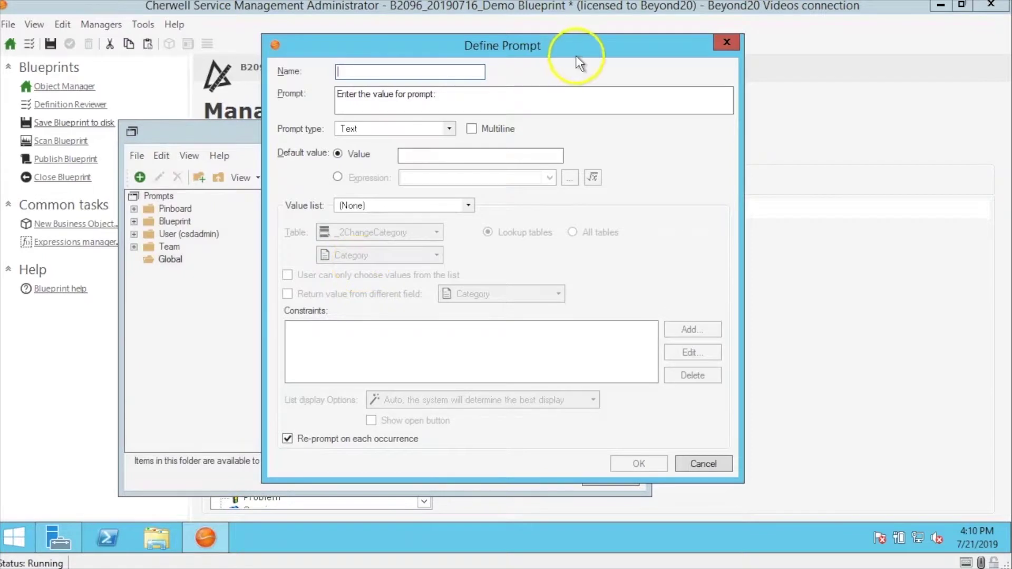
drag(575, 55, 505, 28)
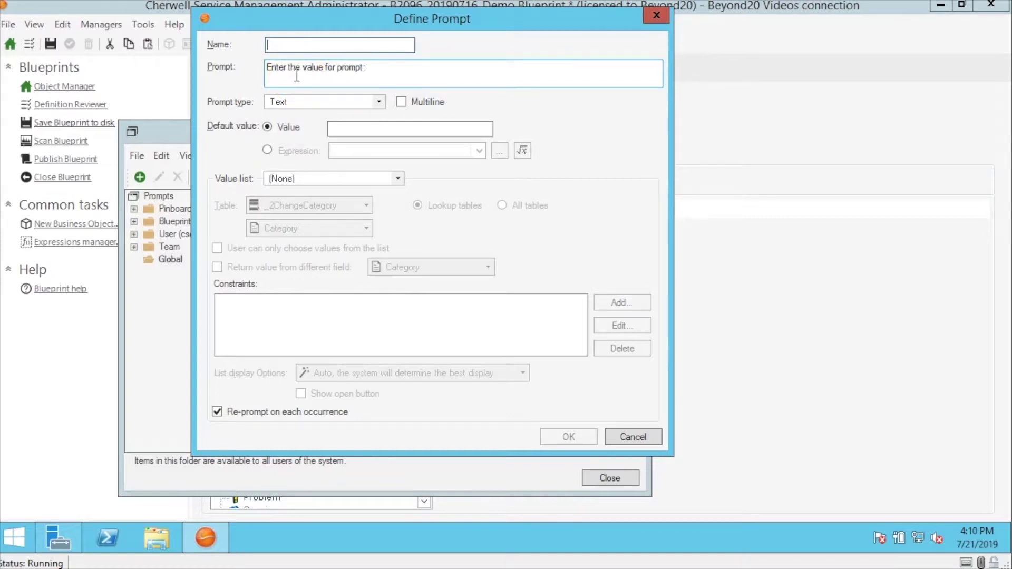
Name the prompt Owned by Team and set its prompt text to Select Team.
text(T)
key(BackSpace)
text(Team)
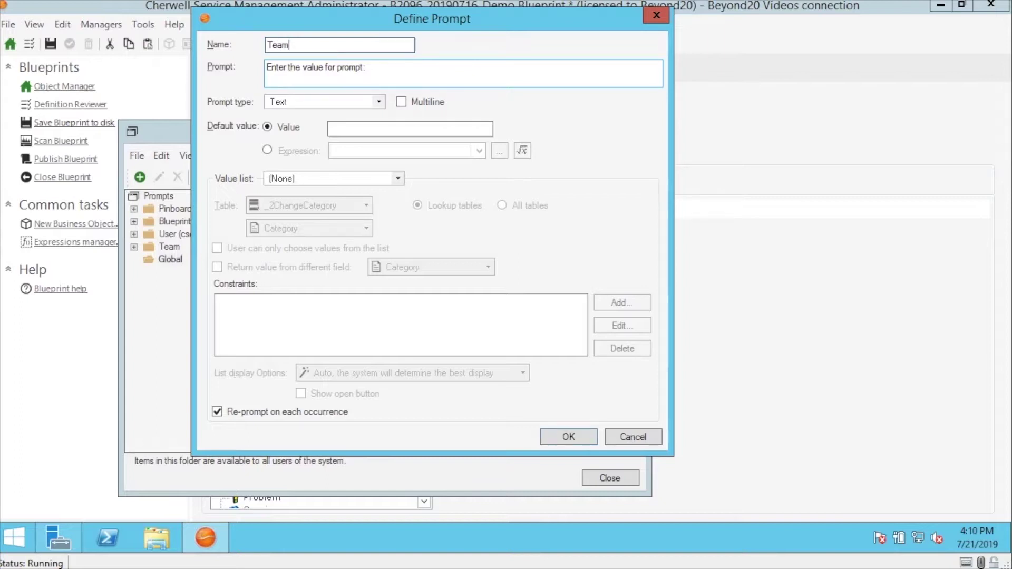
text( Onl)
key(BackSpace)
key(BackSpace)
key(BackSpace)
key(BackSpace)
key(BackSpace)
key(BackSpace)
key(BackSpace)
key(BackSpace)
text(Owned by Team)
key(Tab)
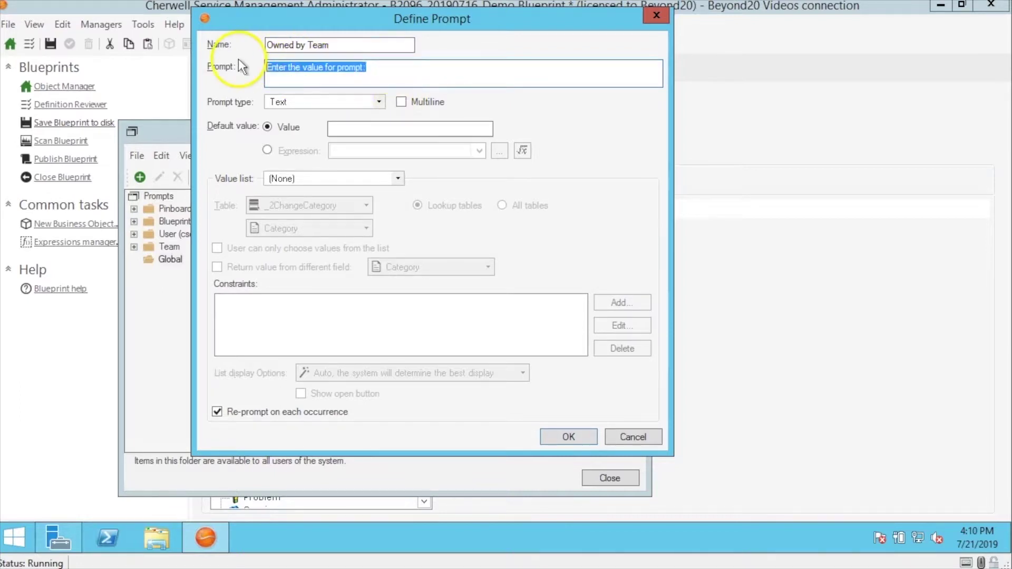
text(Select)
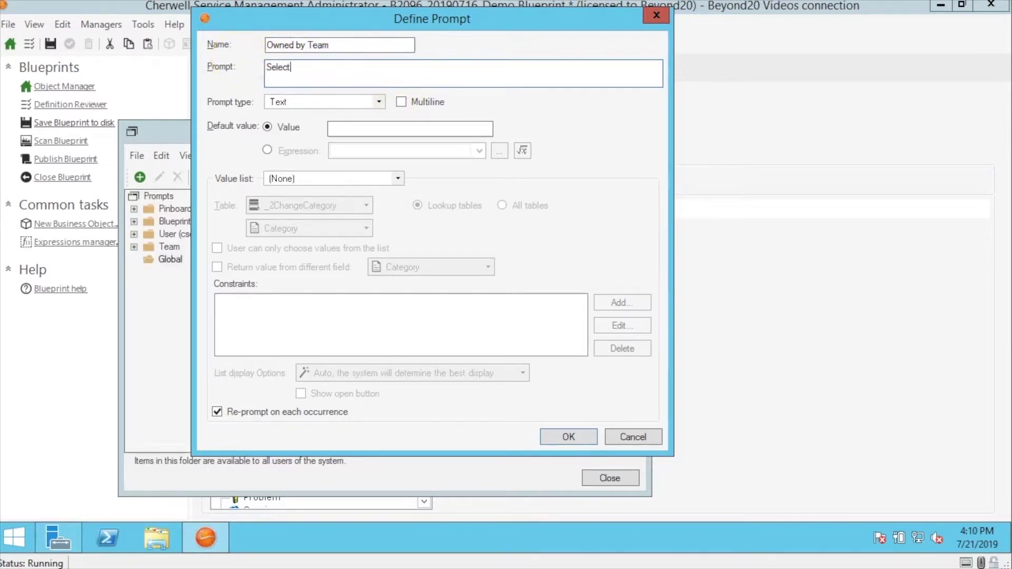
text( Team)
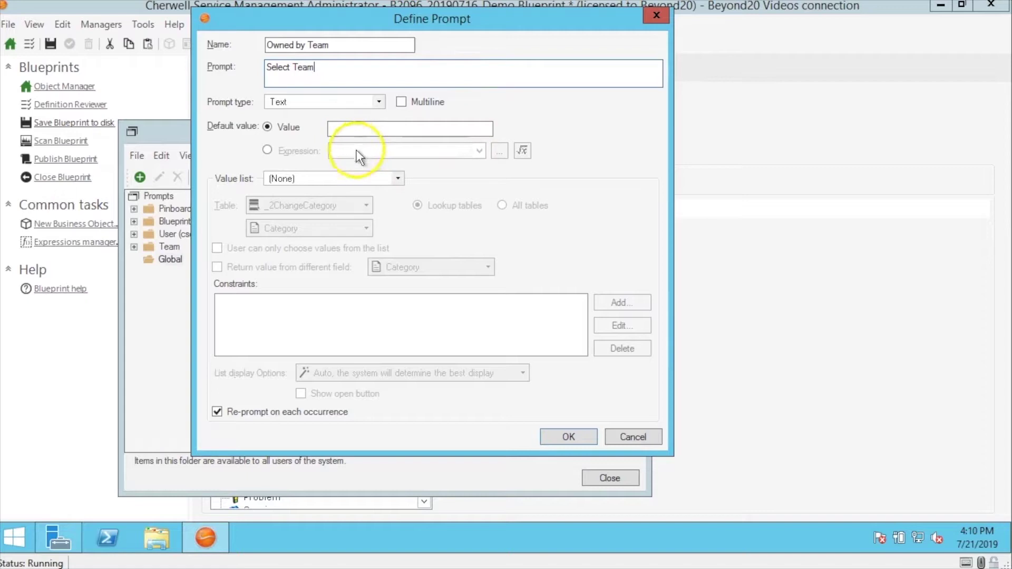
Have the prompt list values from a table and field, choosing from all tables the Team Info table and its Name field.
click(392, 179)
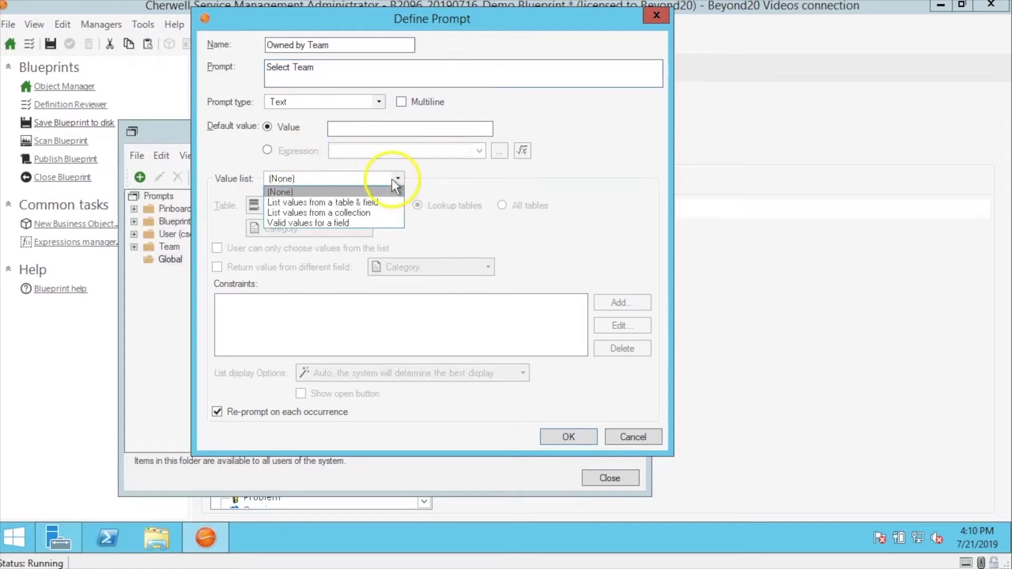
click(367, 206)
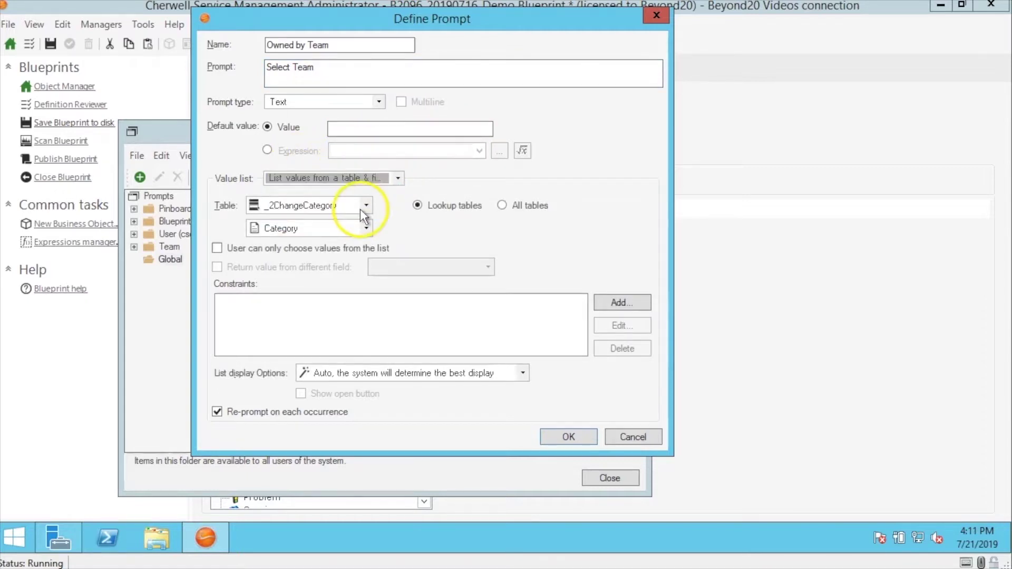
click(358, 209)
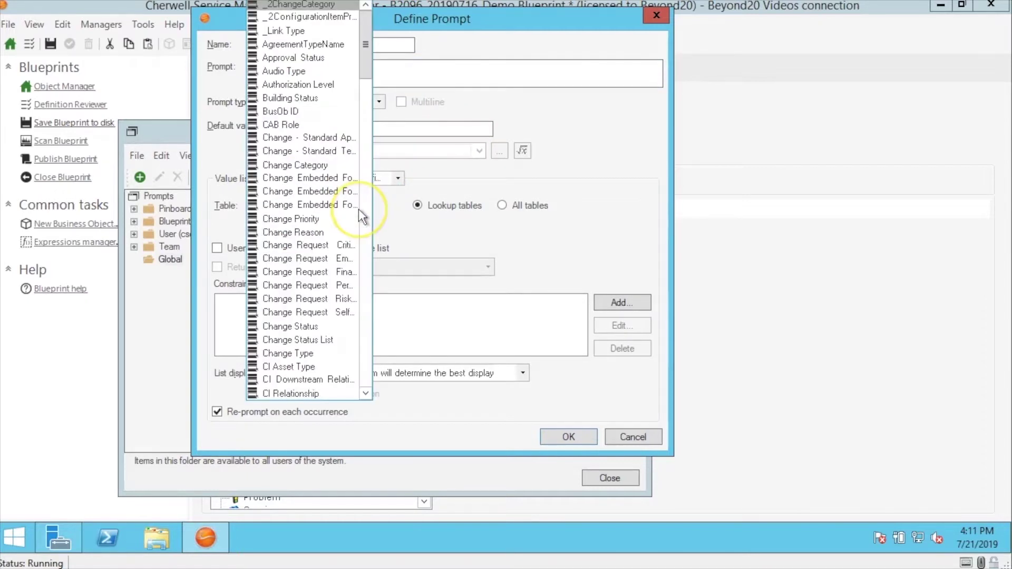
click(518, 208)
click(522, 208)
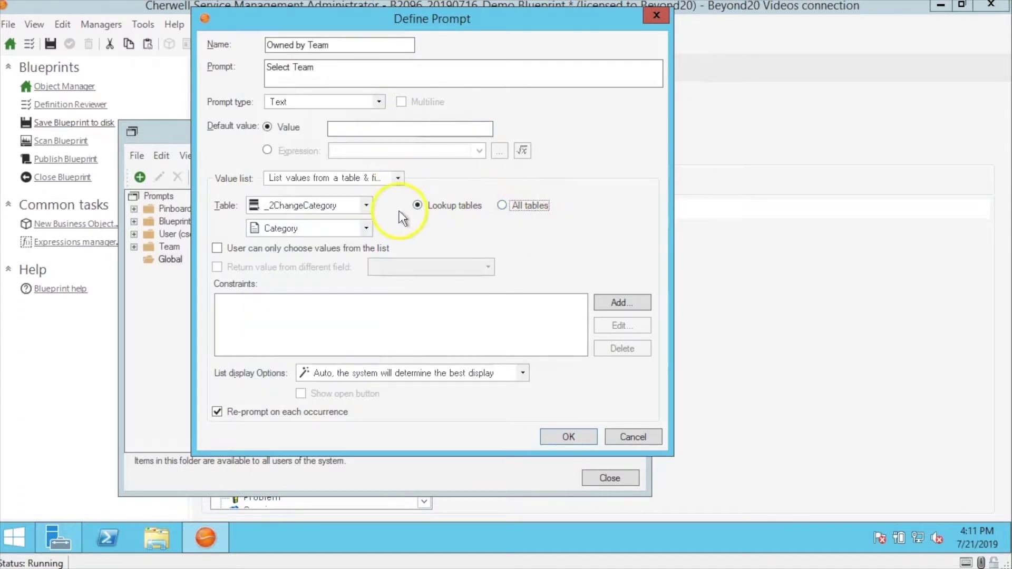
click(366, 205)
drag(366, 39, 354, 379)
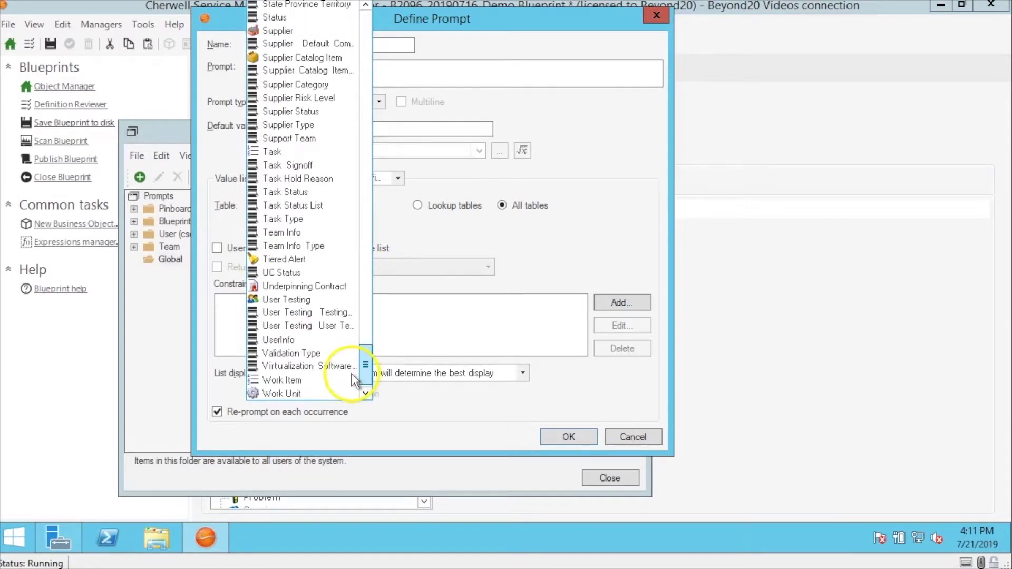
click(302, 233)
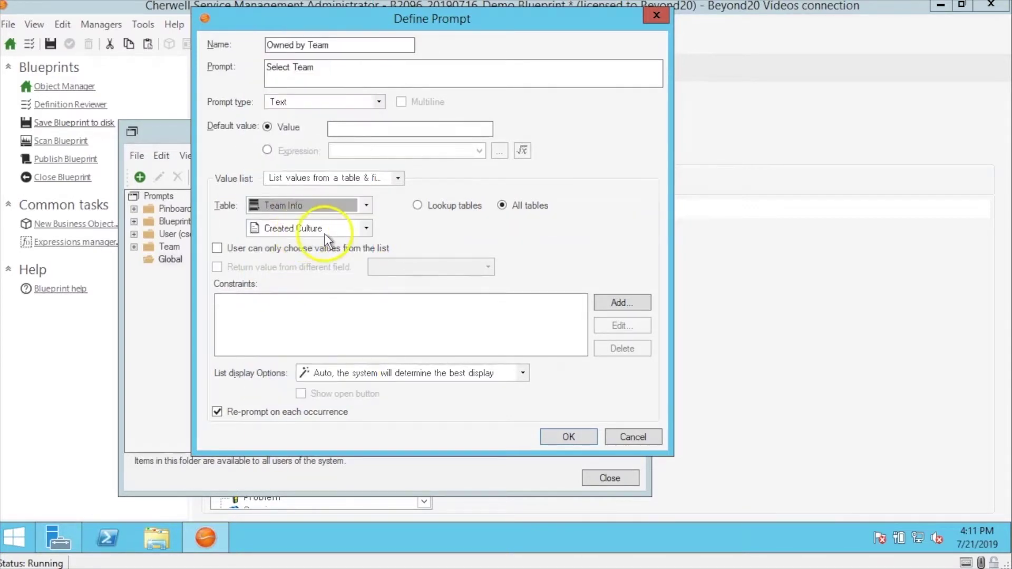
click(323, 233)
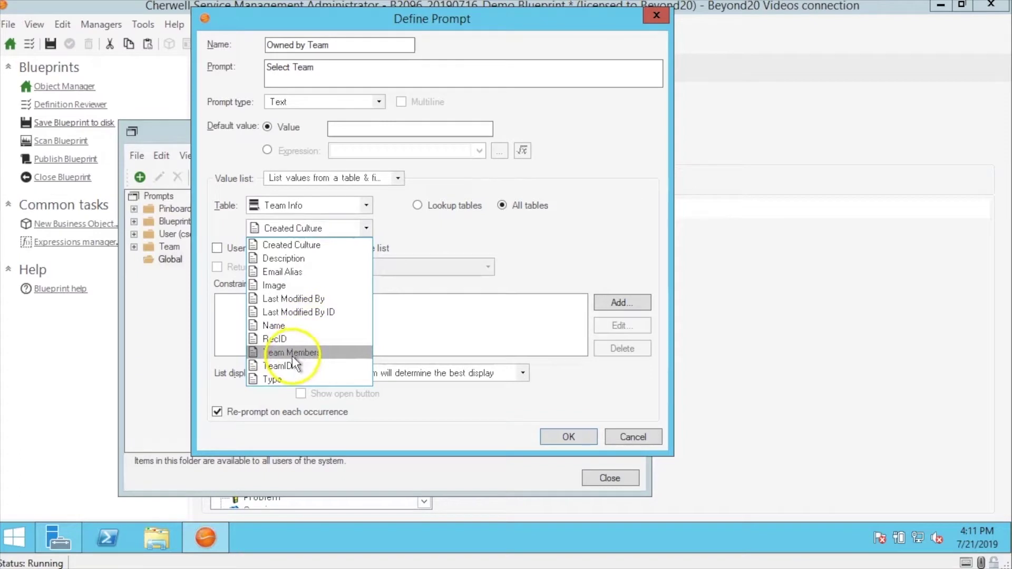
click(278, 325)
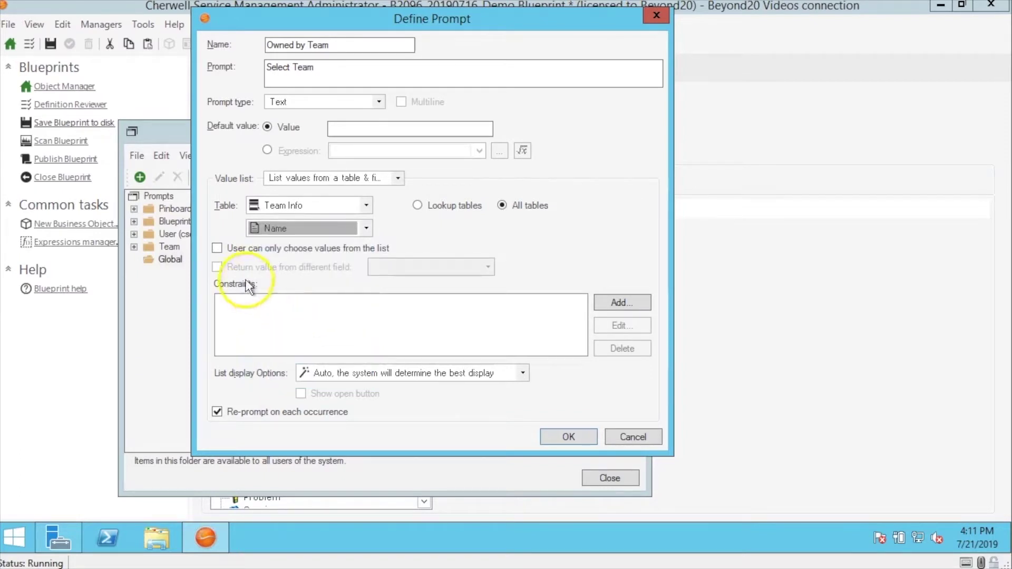
Restrict users to choosing values from the list, save the prompt and close the Prompts Manager.
click(214, 248)
click(553, 438)
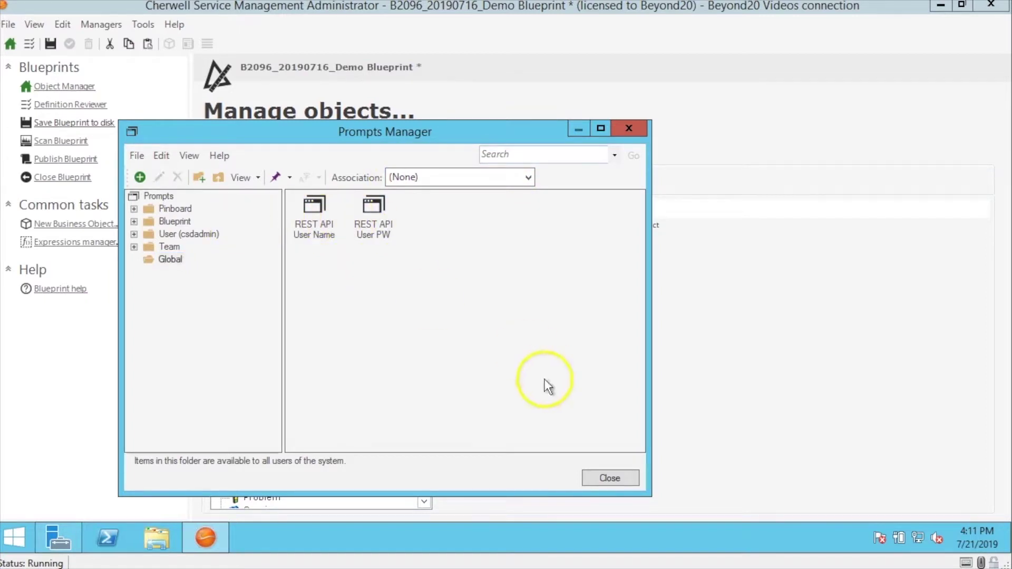
click(599, 475)
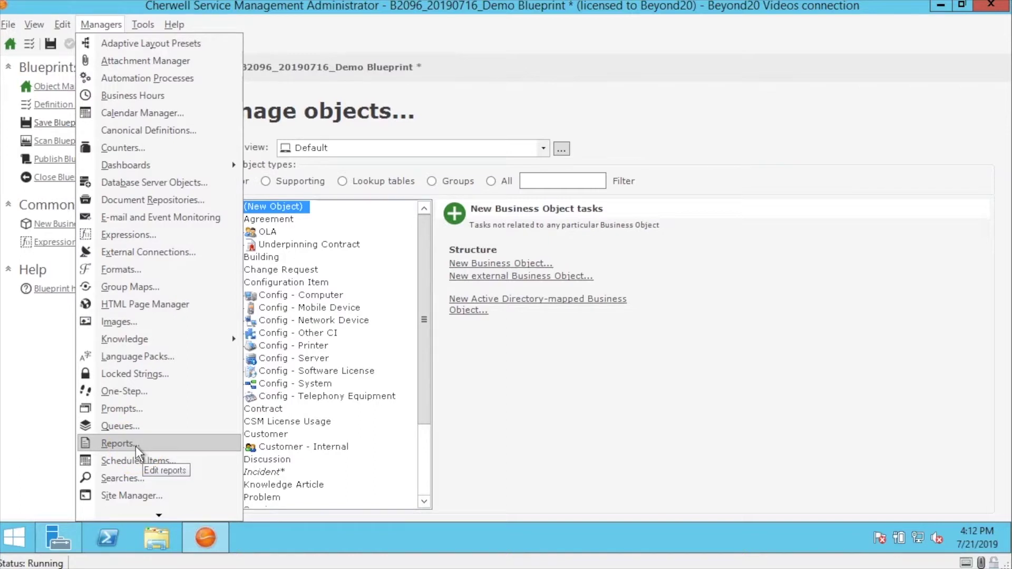
Review the reporting tool options for a new report from the Report Manager, and cancel the wizard.
click(135, 446)
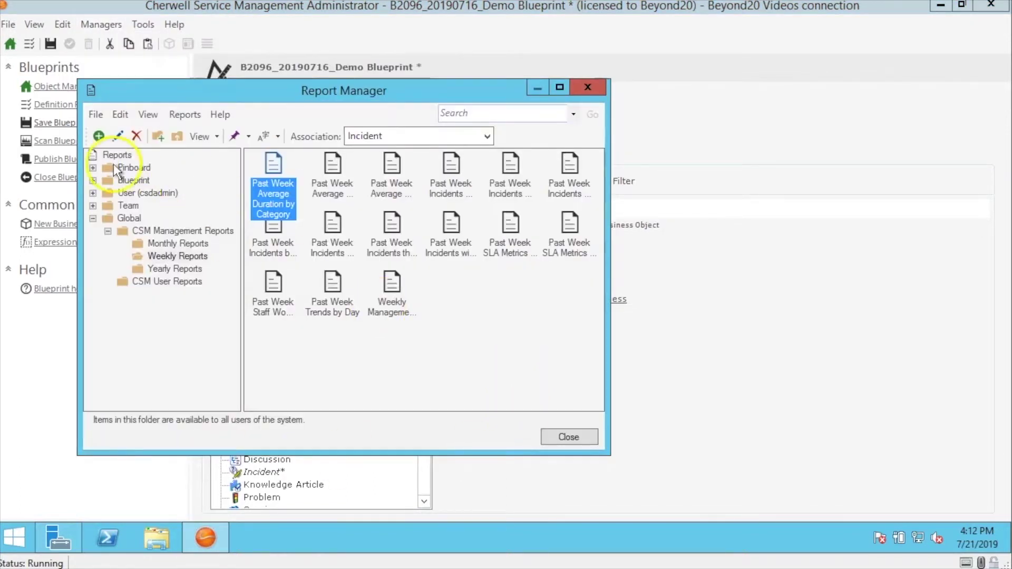
click(99, 136)
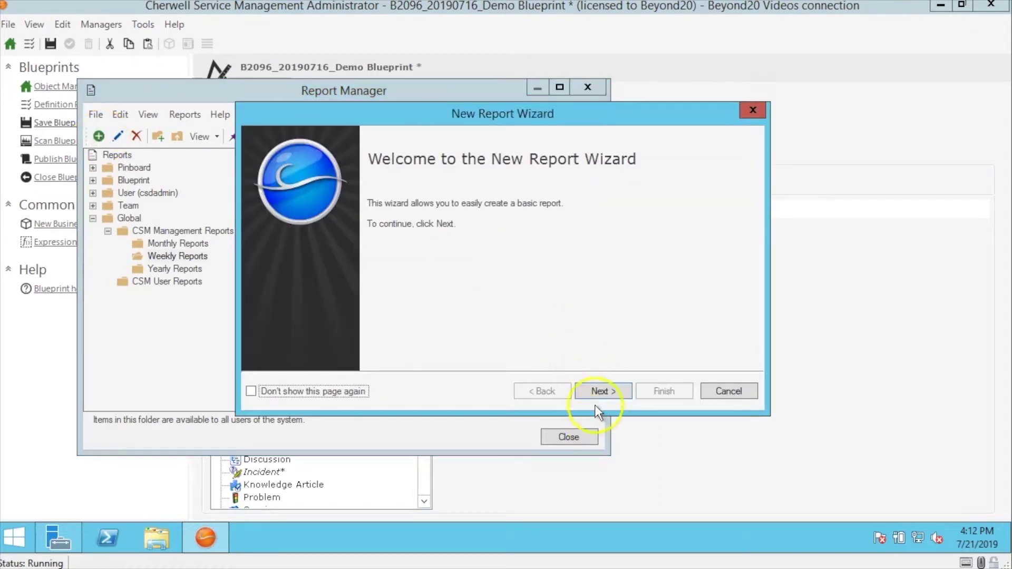
click(592, 391)
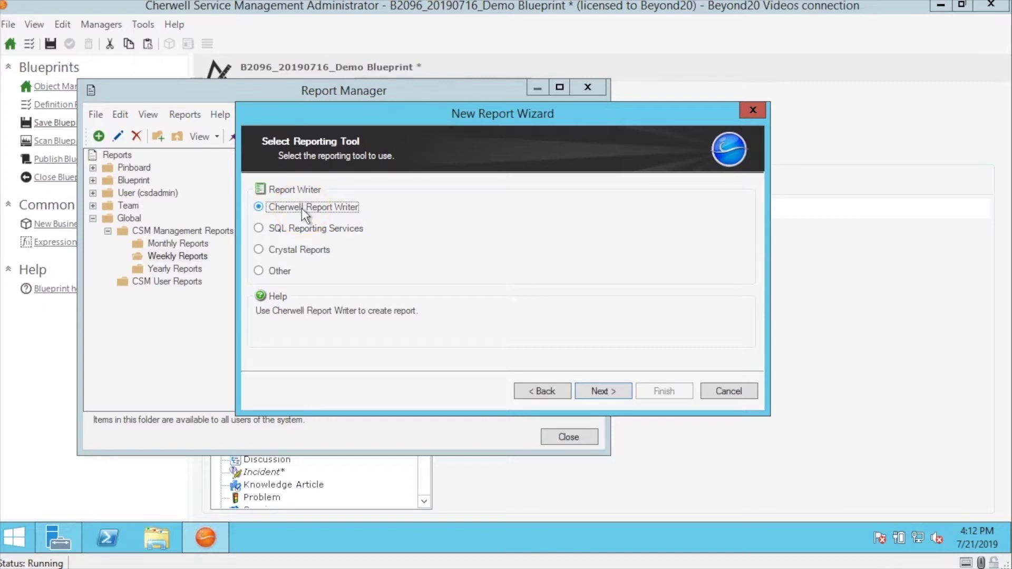
click(289, 225)
click(289, 248)
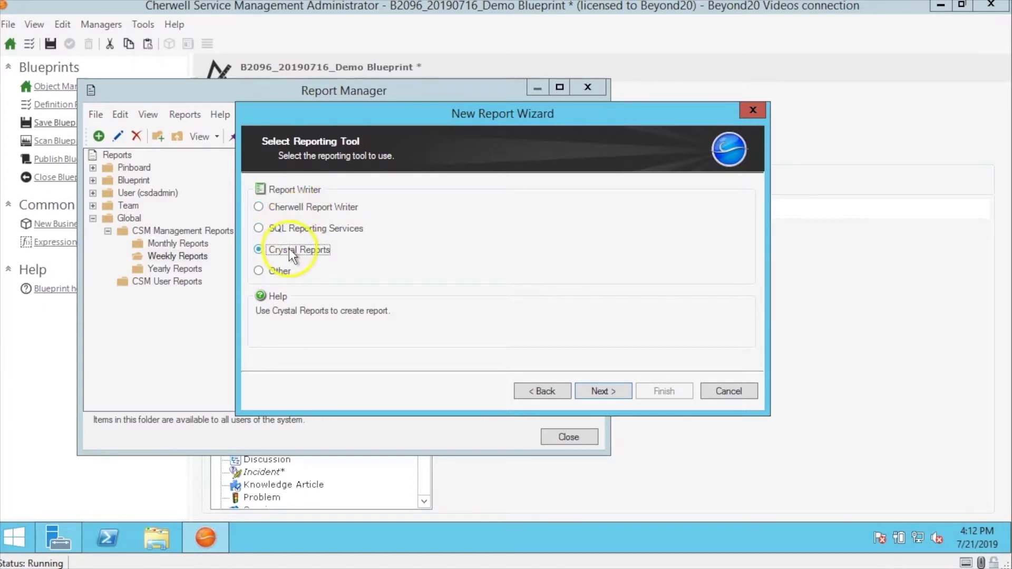
click(279, 271)
click(271, 209)
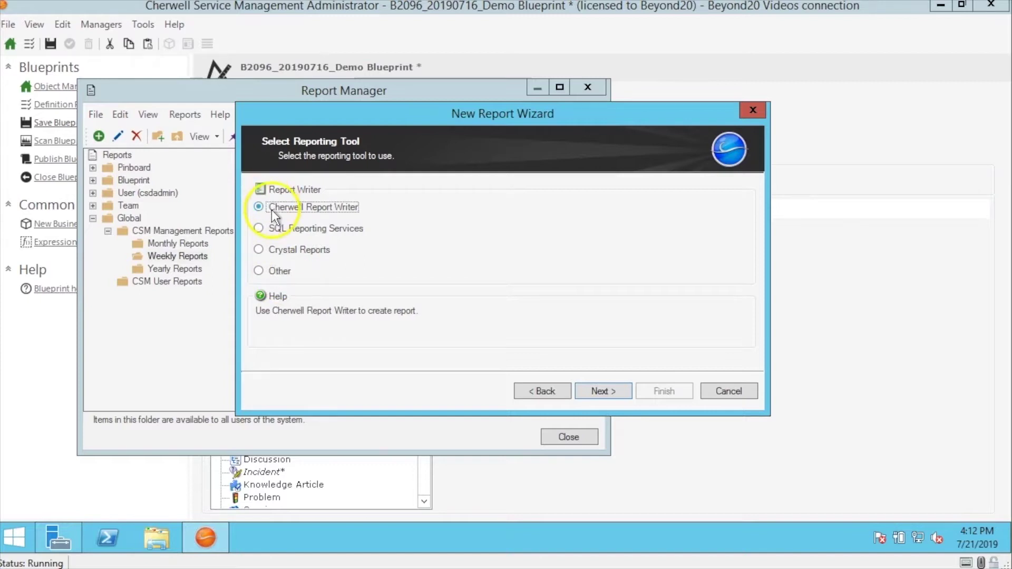
click(723, 390)
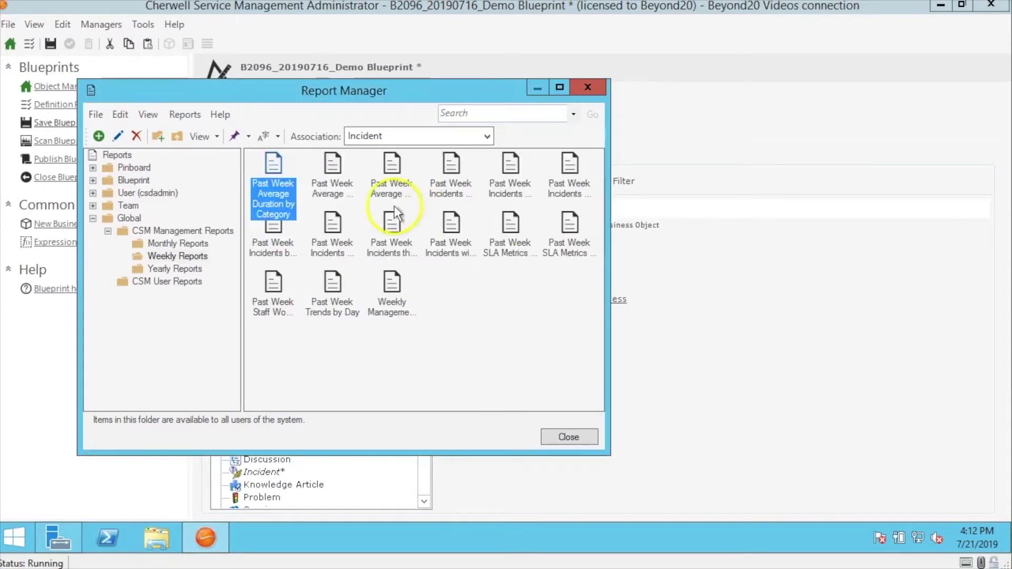
Check the properties and calculated fields of the Past Week Average Duration by Category report, and close them with OK.
right_click(280, 166)
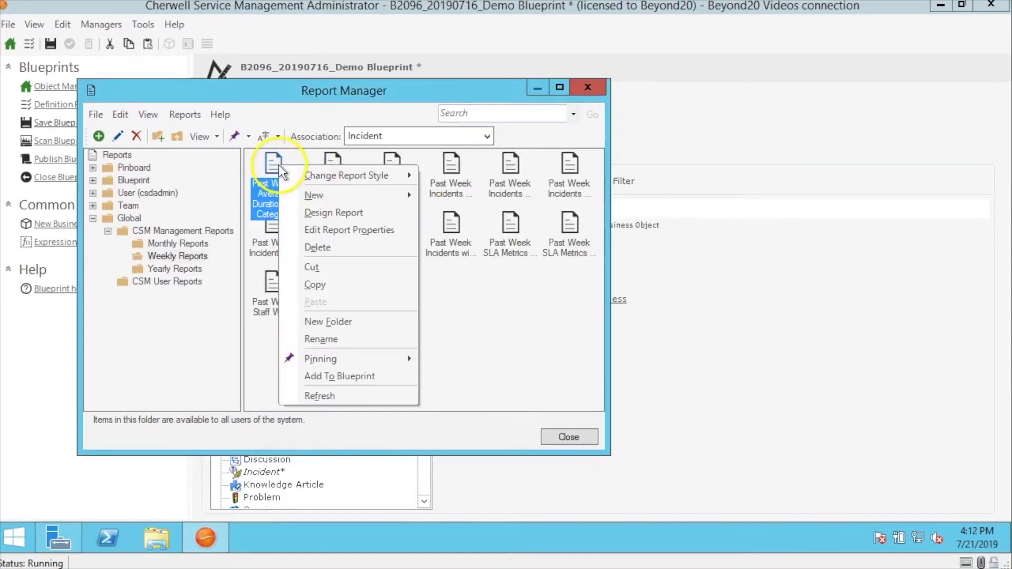
click(321, 230)
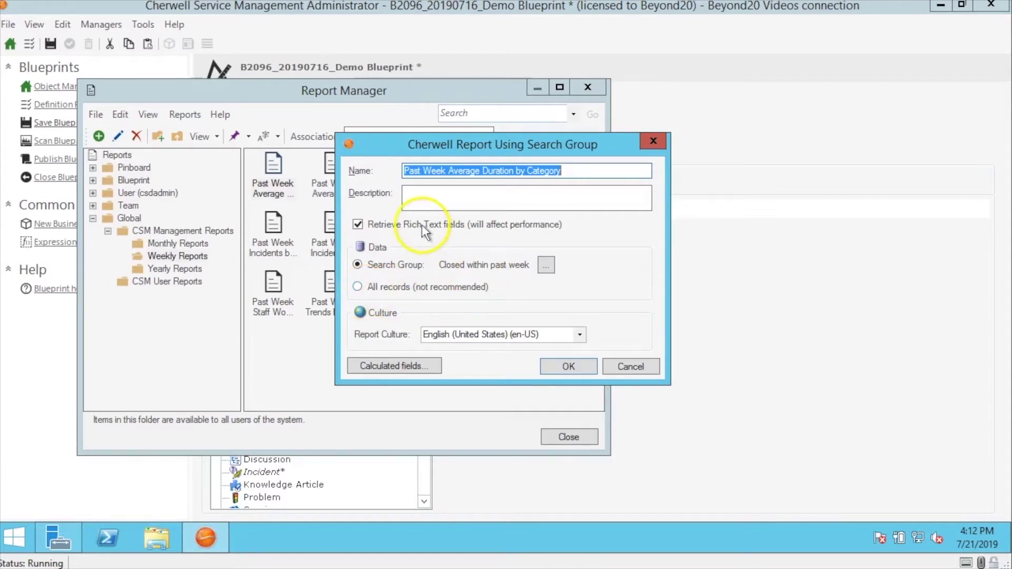
click(396, 363)
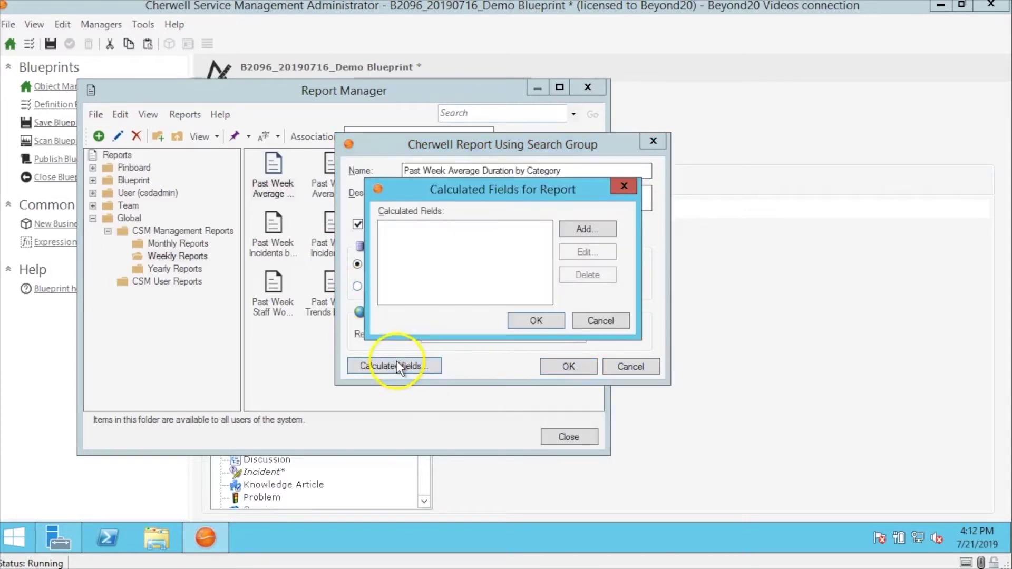
click(510, 324)
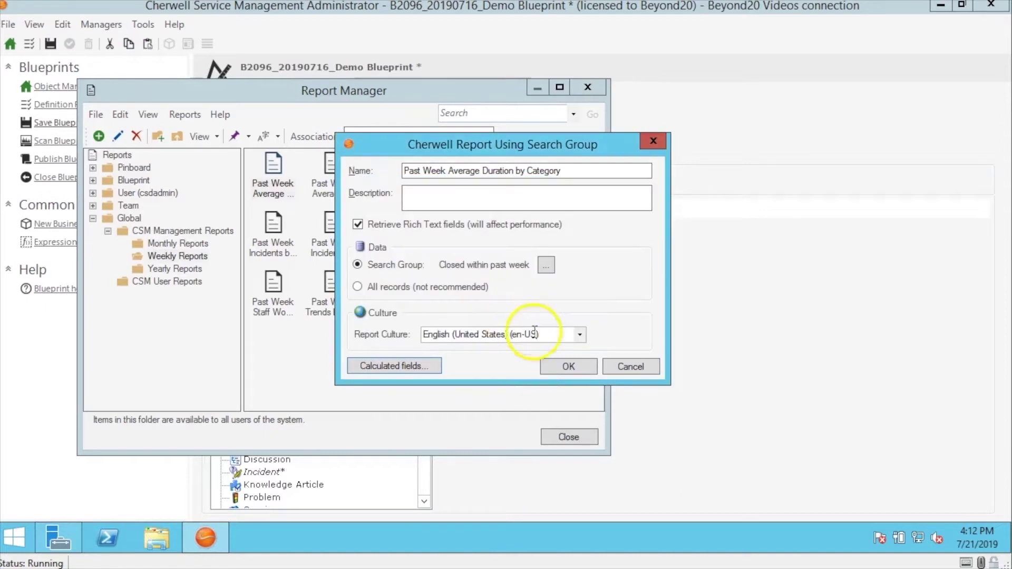
click(572, 364)
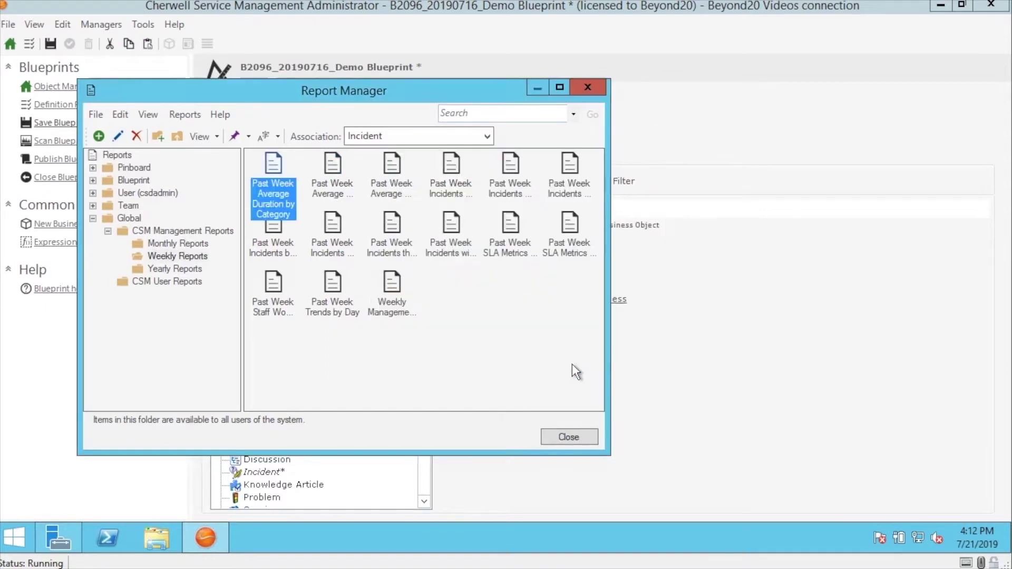
Open the design of the Past Week Average Duration by Category report and replace "Past" in its title with "Prior".
right_click(280, 179)
click(329, 226)
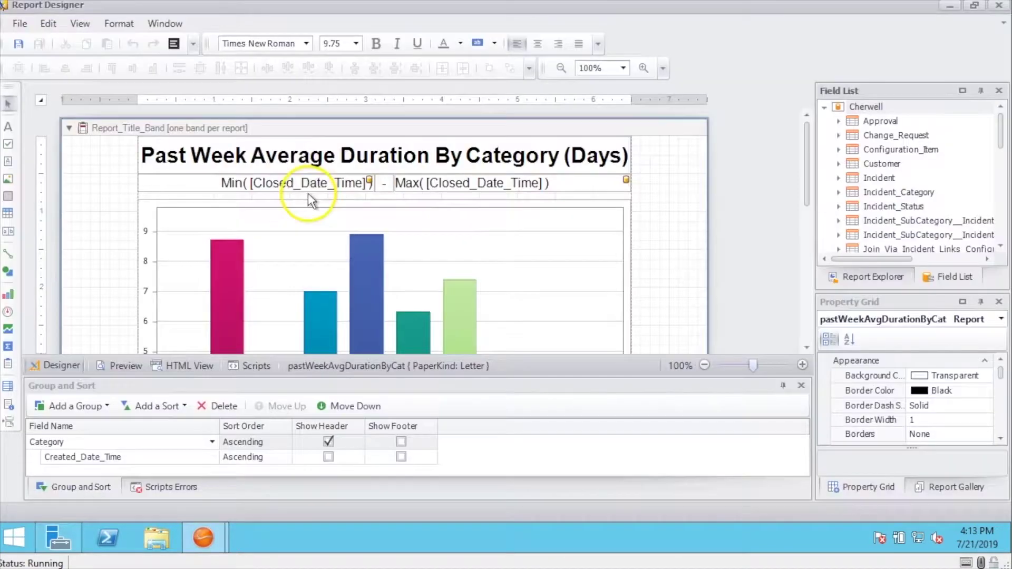
click(249, 162)
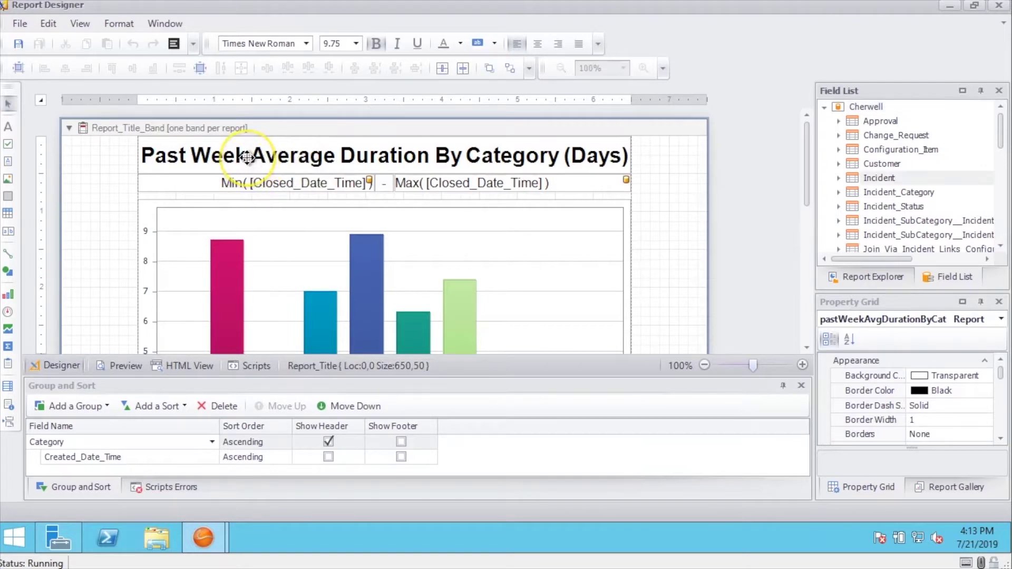
double_click(247, 157)
click(256, 153)
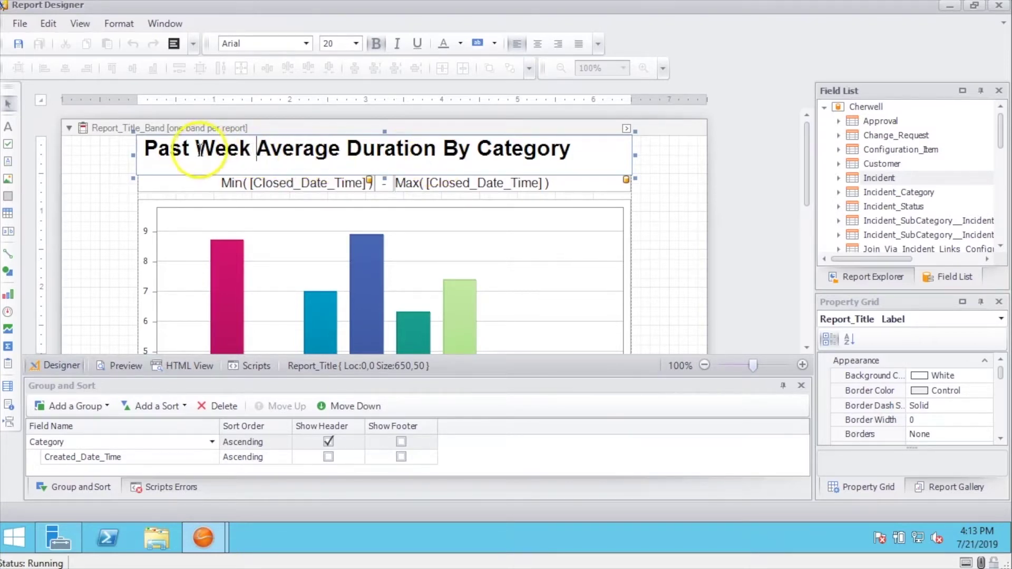
drag(190, 149, 151, 149)
text(Prior)
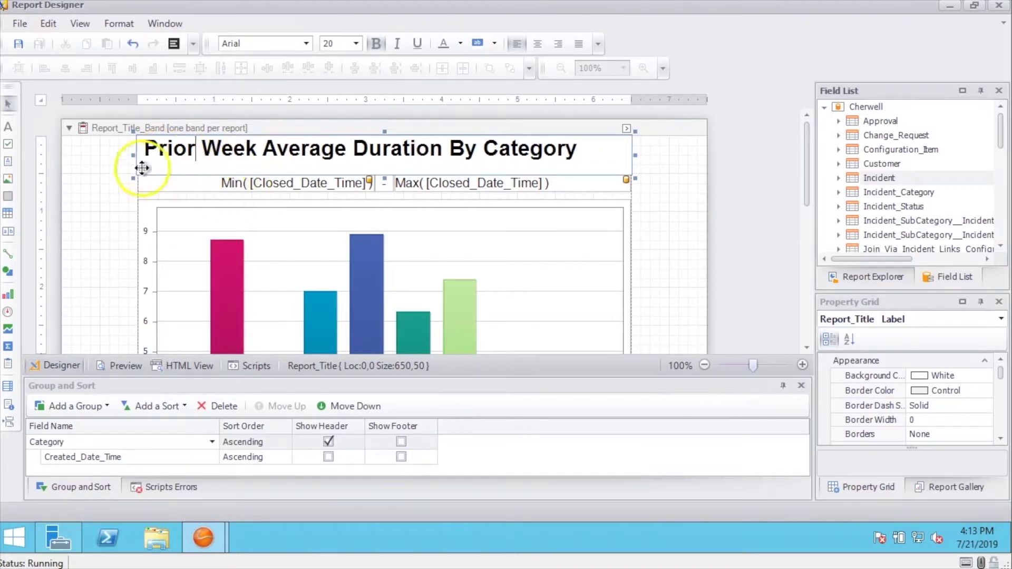
Save the changes to the report and close the Report Designer.
click(19, 44)
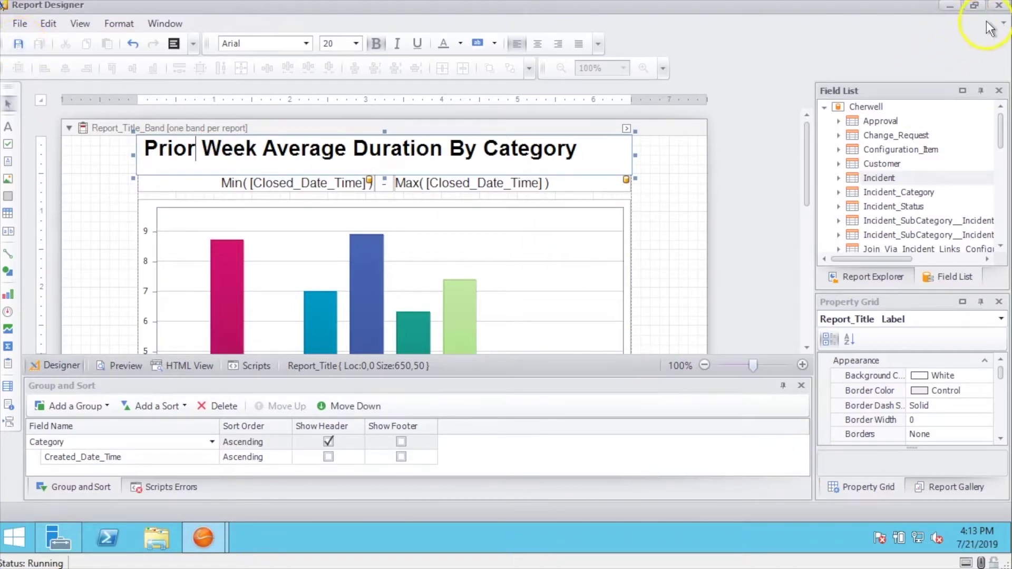
click(998, 5)
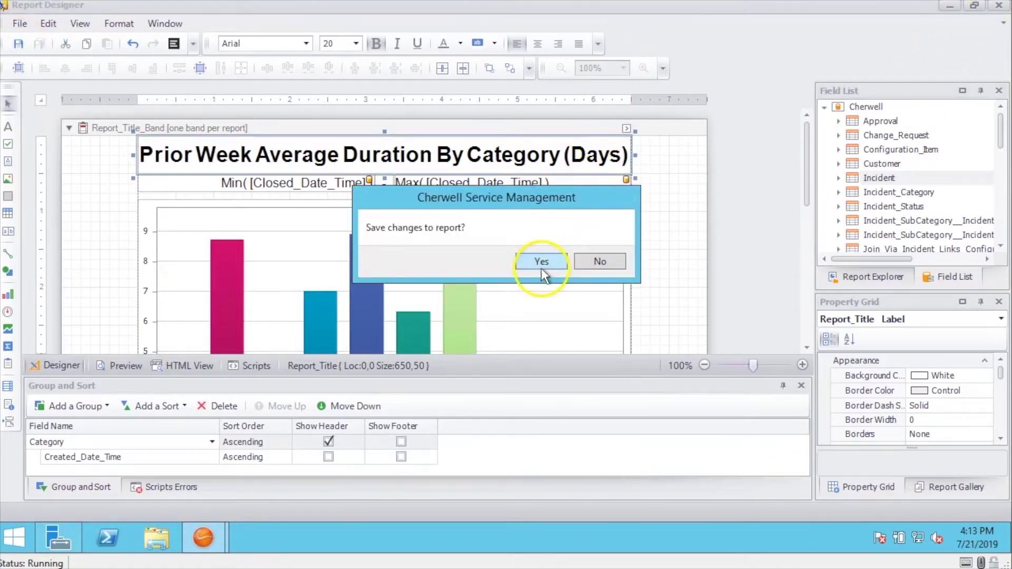
click(538, 266)
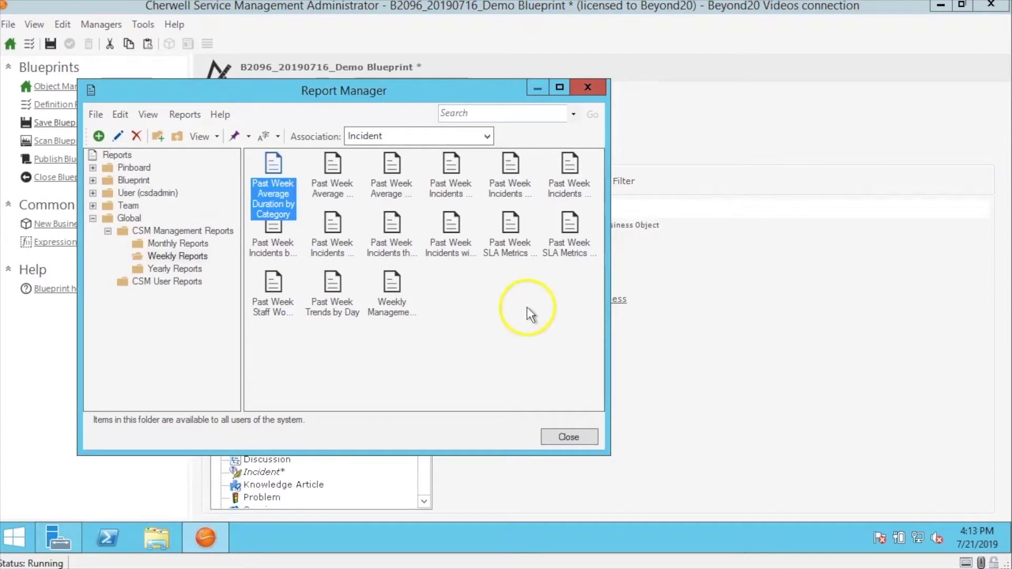
Close the Report Manager and open TEST Scheduled Job for editing from the Scheduled Items Manager.
click(553, 437)
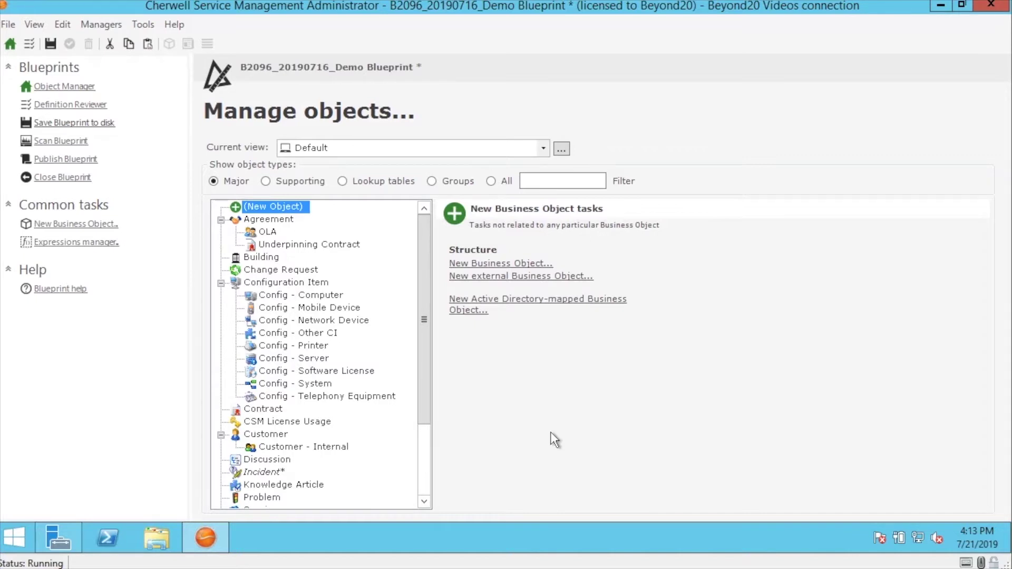
click(108, 23)
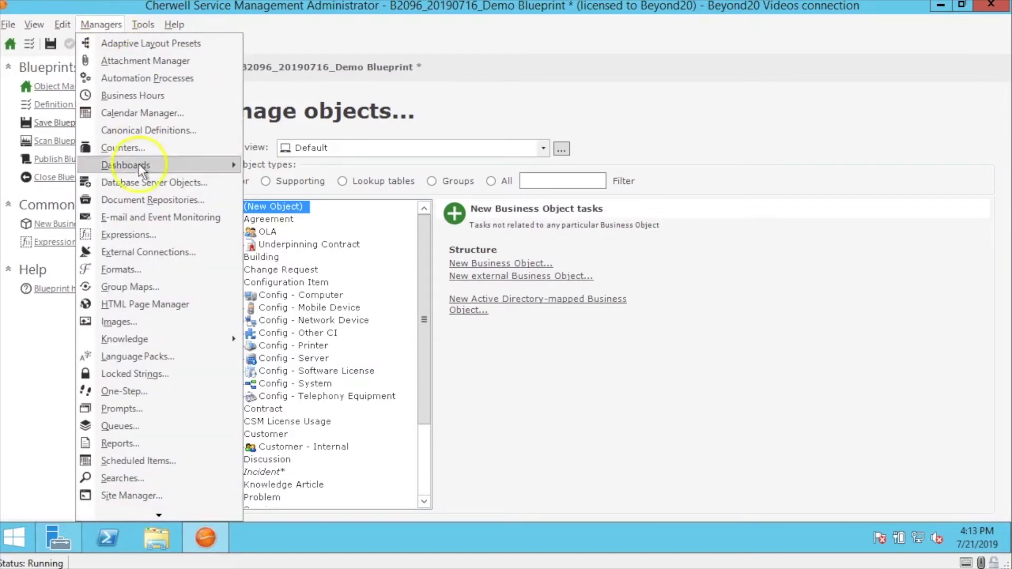
click(147, 461)
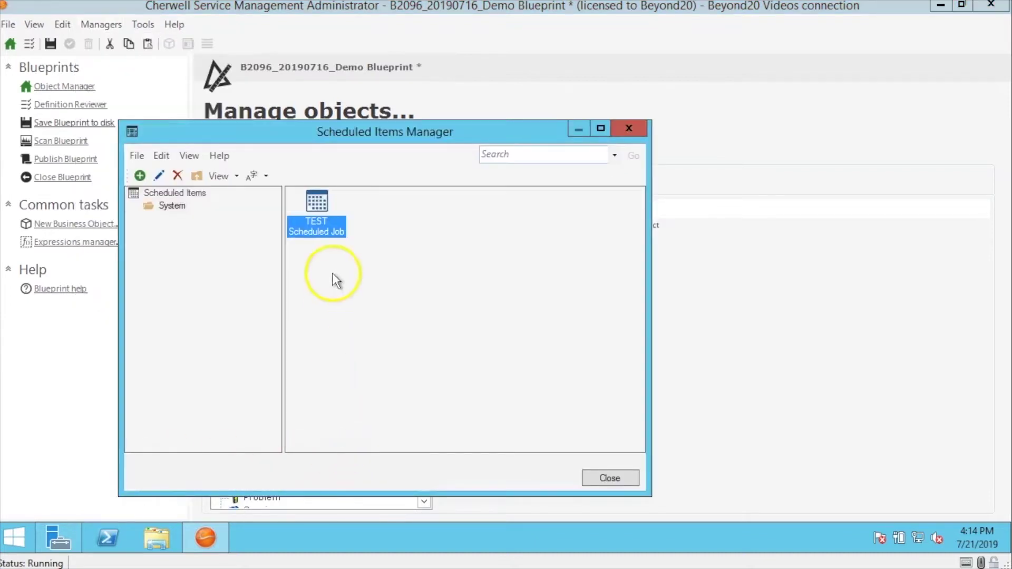
right_click(319, 207)
click(339, 233)
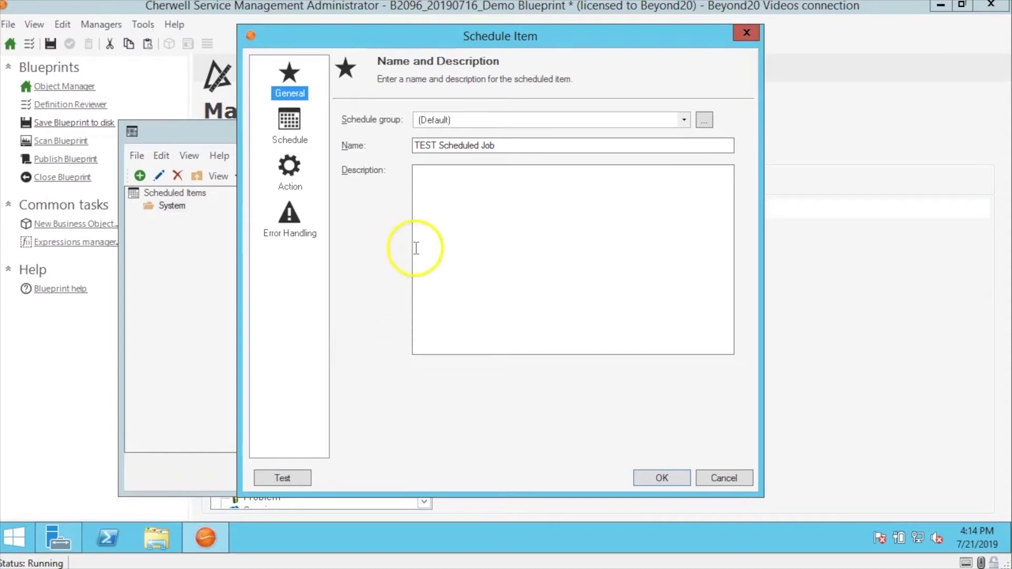
Review the scheduled job's action and recurrence settings, accept them with OK, and close the Scheduled Items Manager.
click(290, 188)
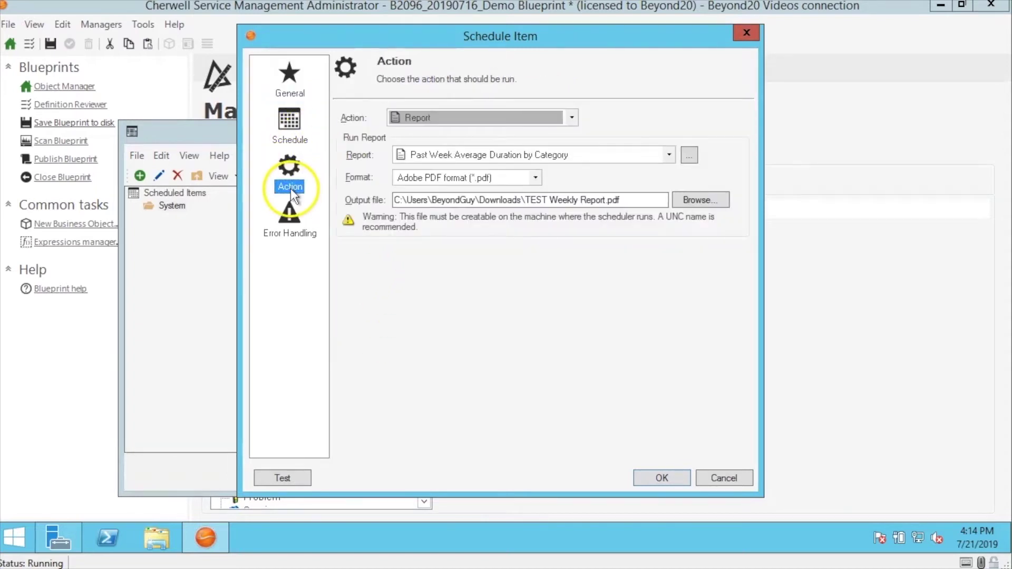
click(562, 118)
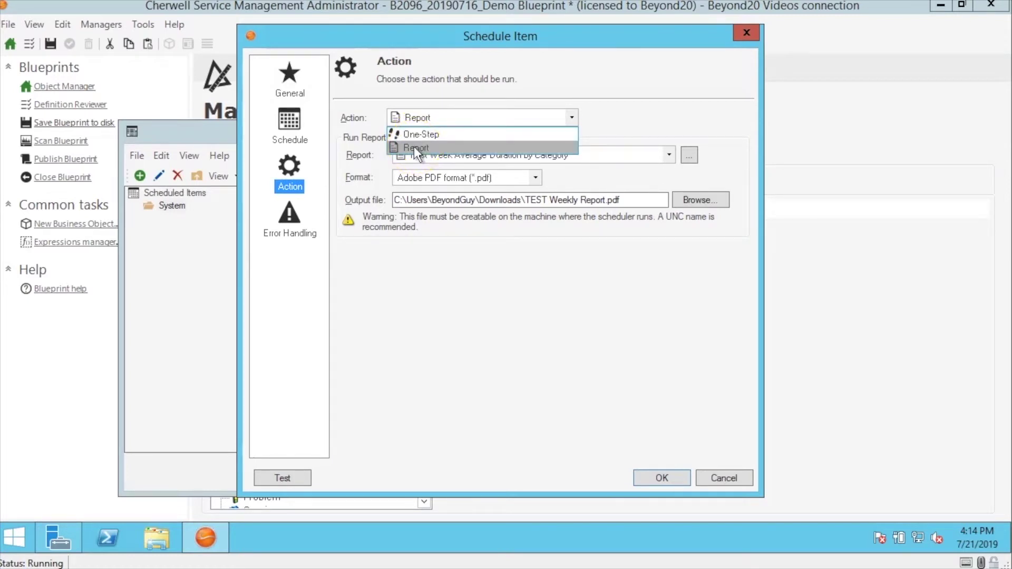
click(286, 128)
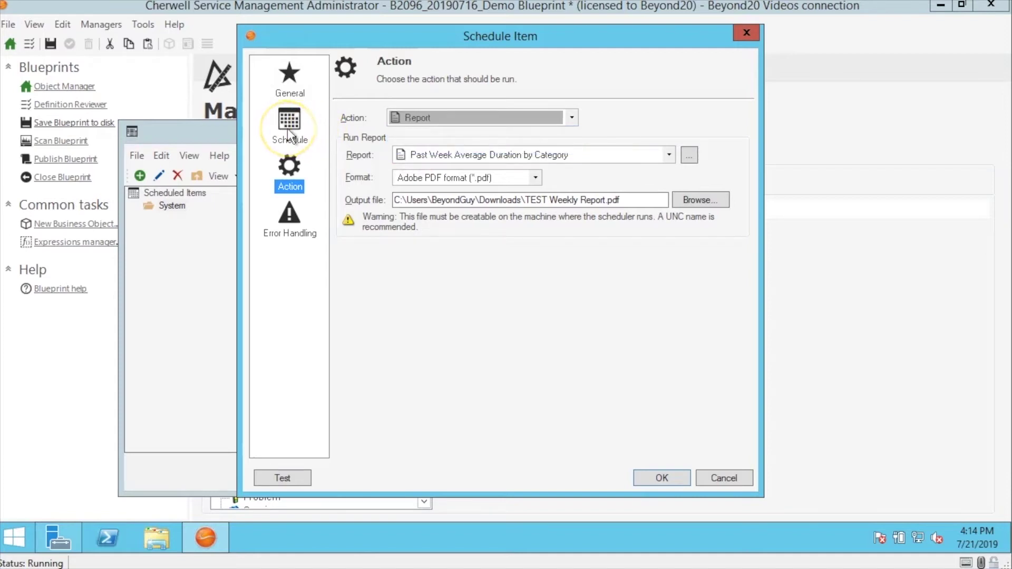
click(287, 128)
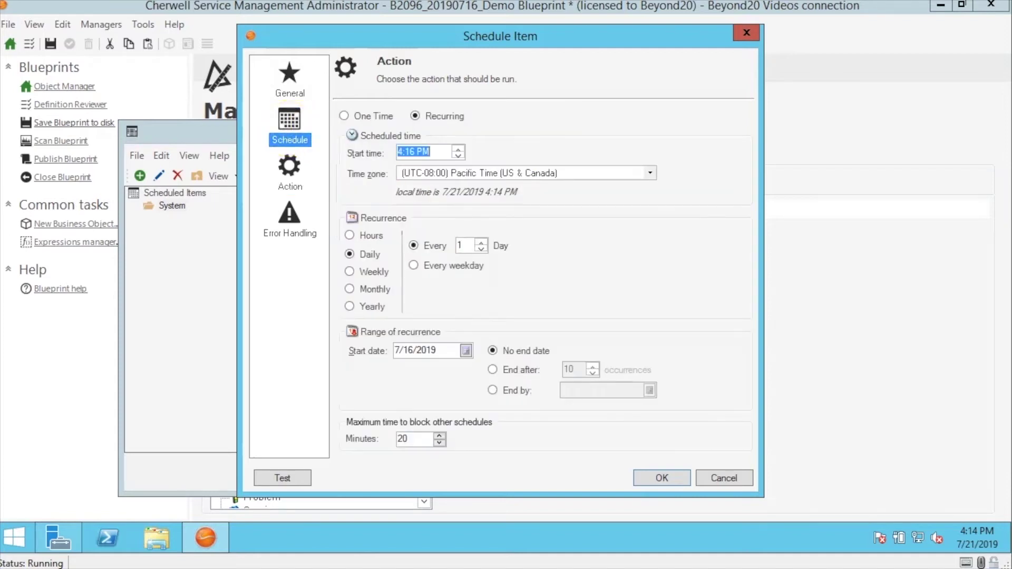
click(282, 176)
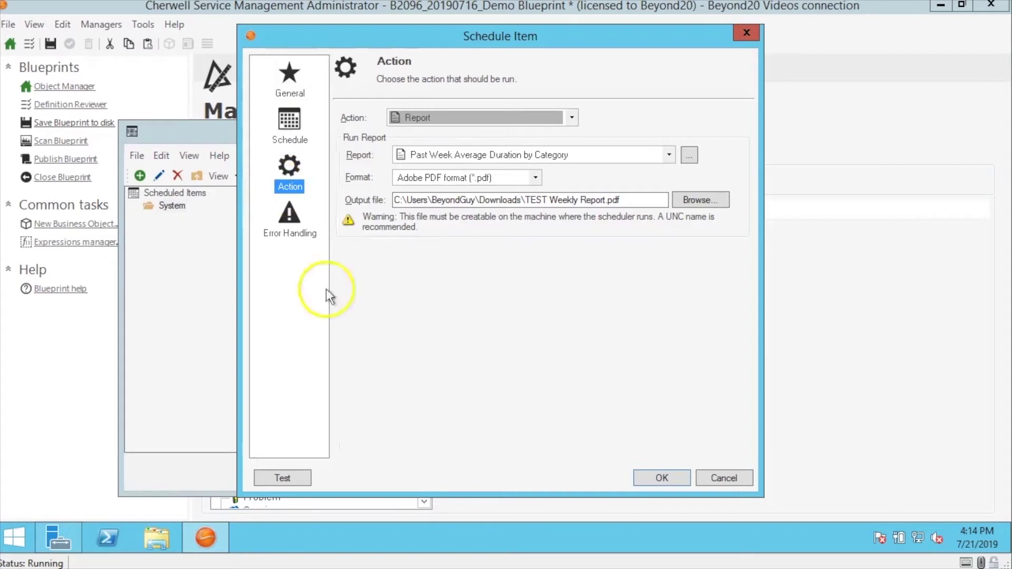
click(659, 477)
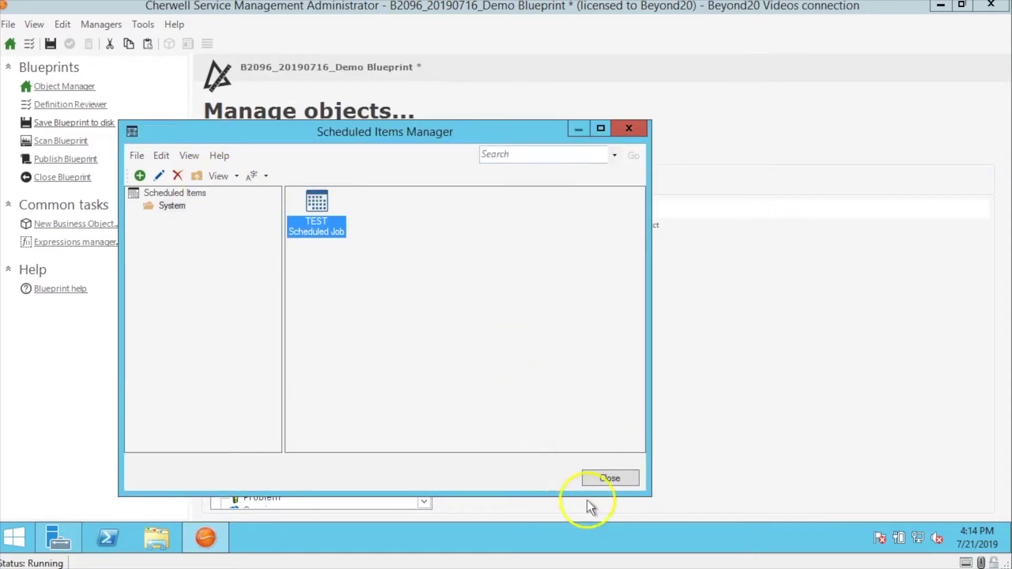
click(594, 480)
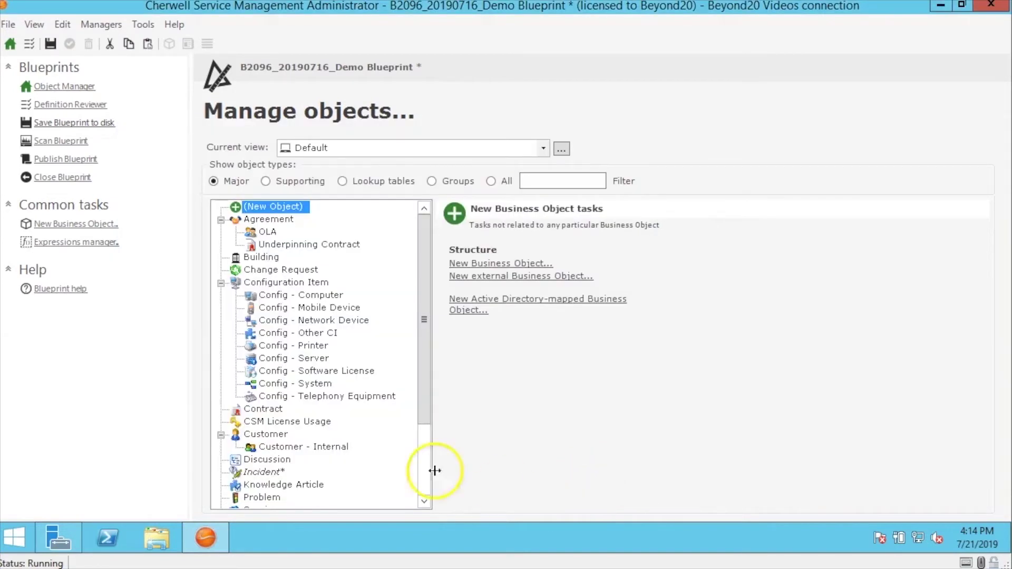
Open the 2nd Level Support team from the Teams manager to check its settings, and close the manager.
click(98, 23)
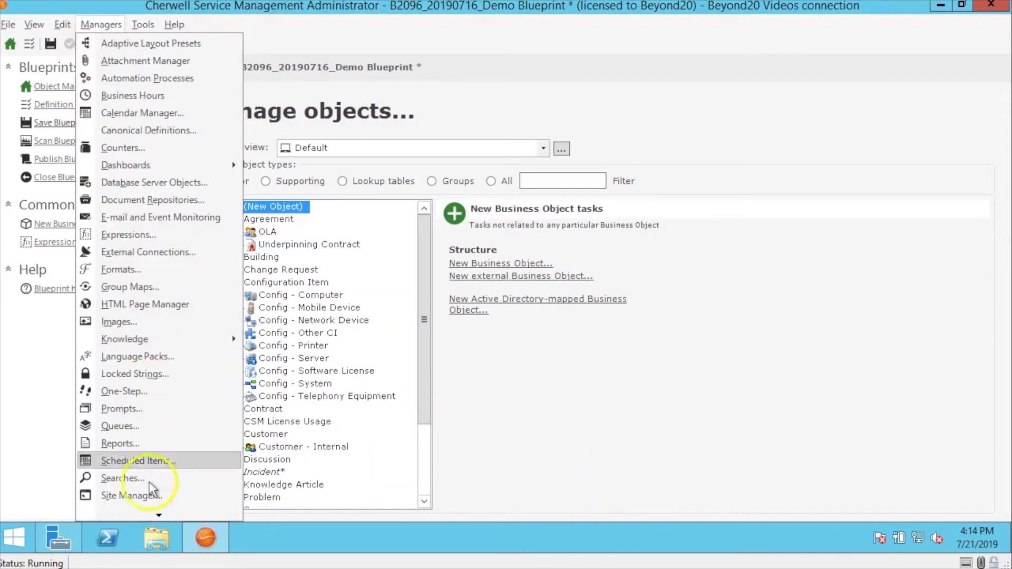
mouse_move(151, 507)
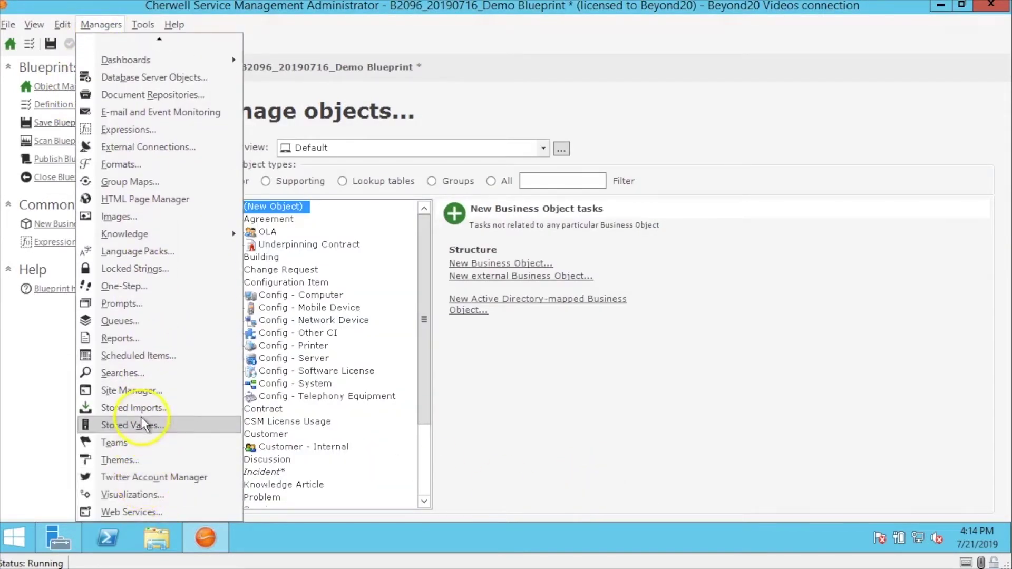
click(135, 447)
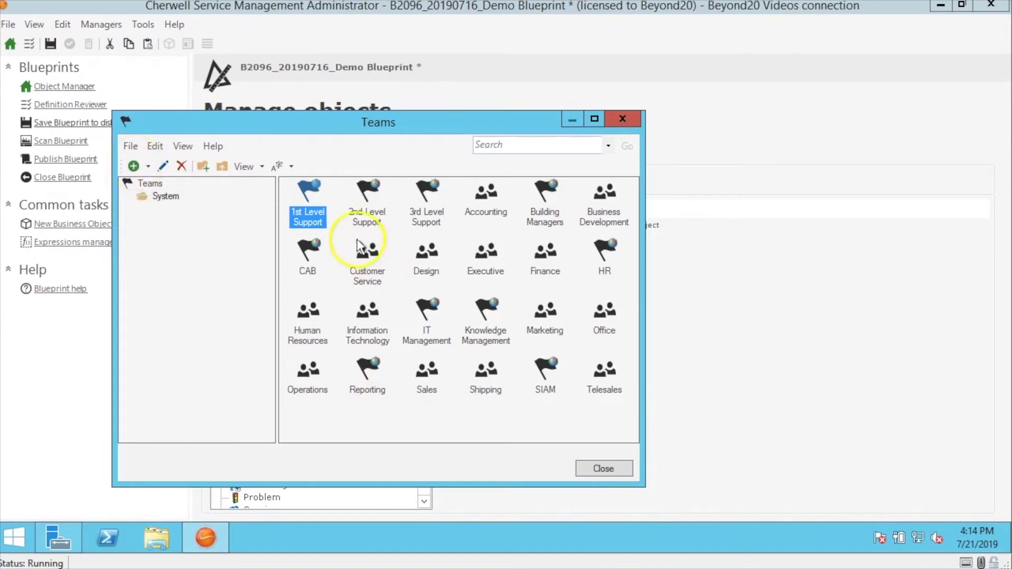
right_click(363, 196)
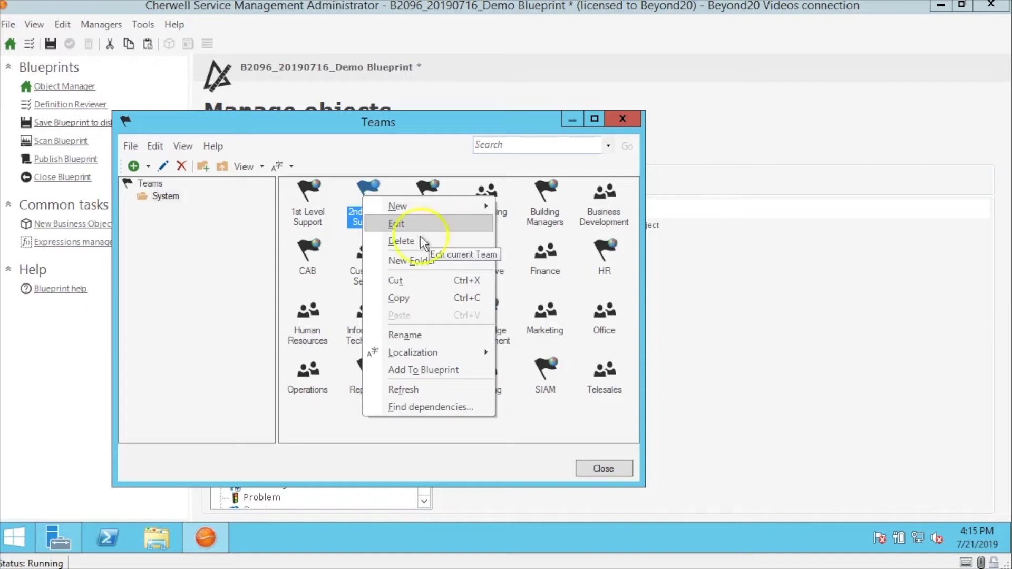
click(394, 223)
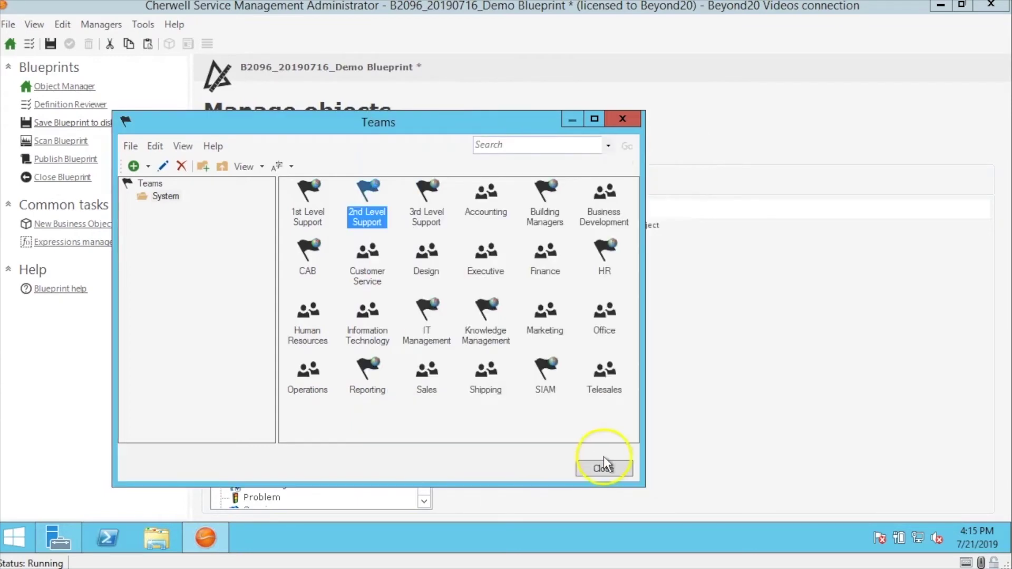
click(598, 468)
Open the Theme Manager and browse the themes in the Action Catalog Classic folder.
click(101, 24)
click(110, 460)
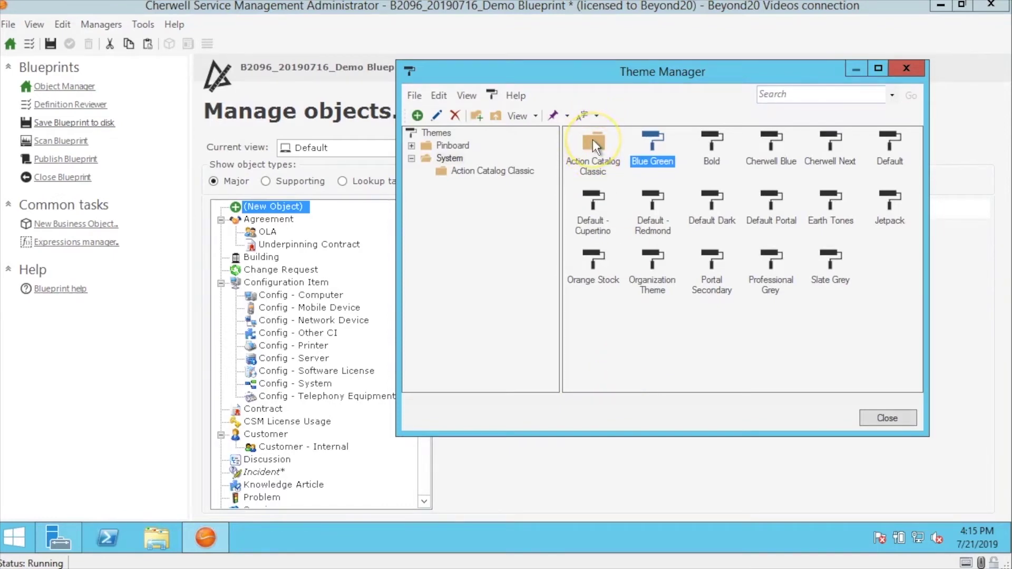
click(592, 139)
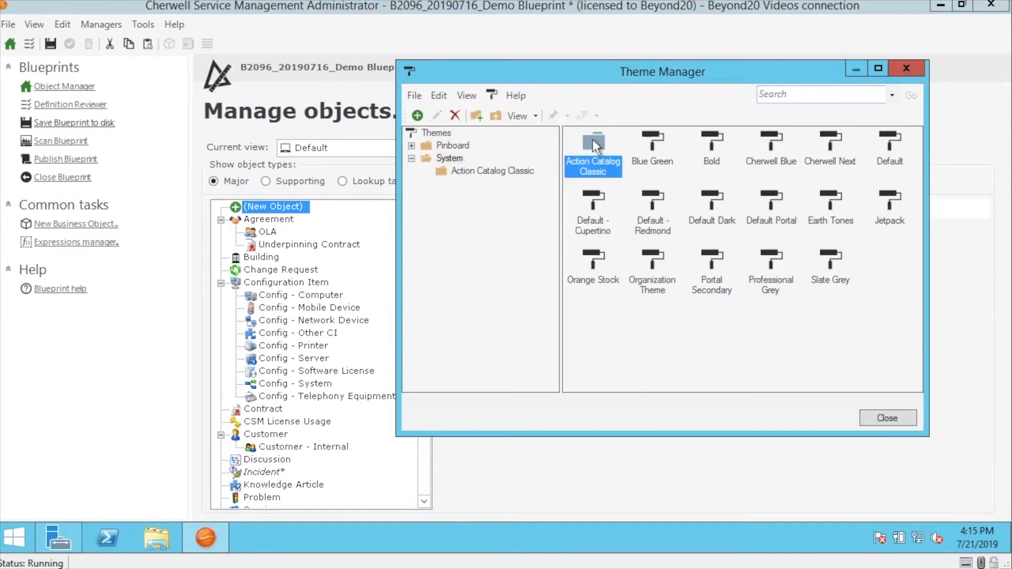
double_click(593, 139)
right_click(590, 139)
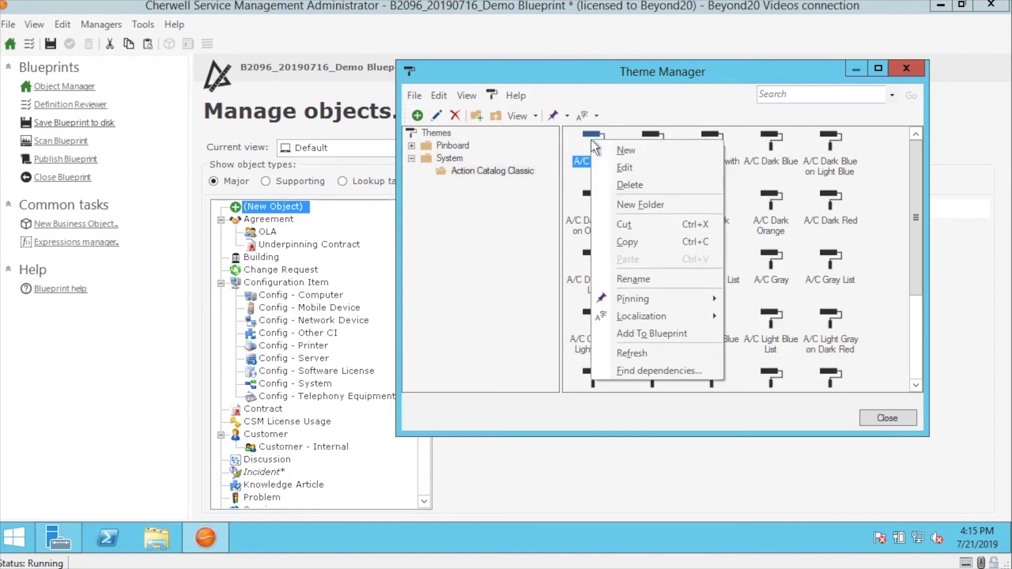
click(892, 234)
click(892, 234)
scroll(893, 264, down, 3)
scroll(875, 321, up, 3)
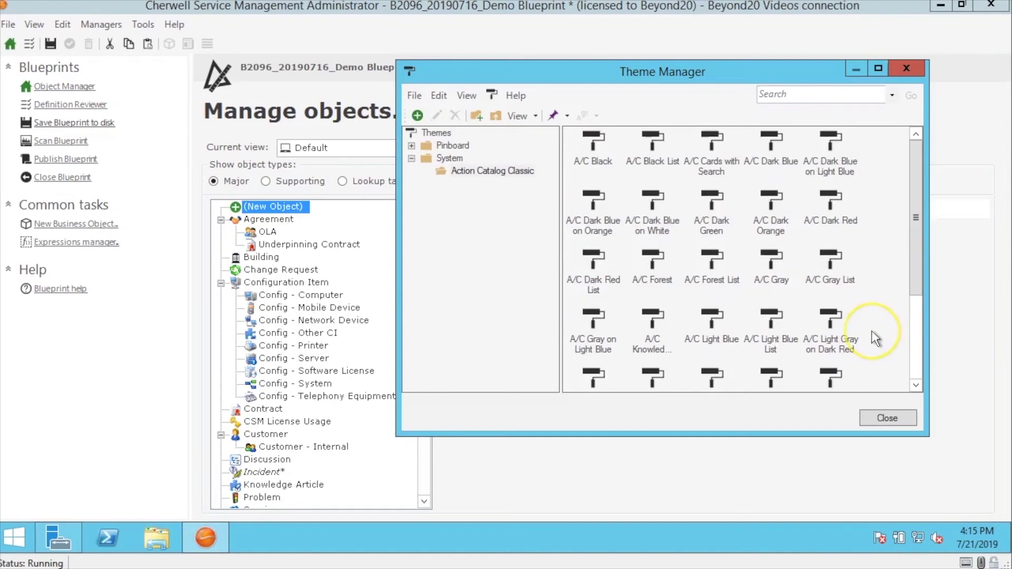
Preview the Action Catalog property area of the A/C Cards with Search theme, save the theme and close the Theme Manager.
right_click(705, 159)
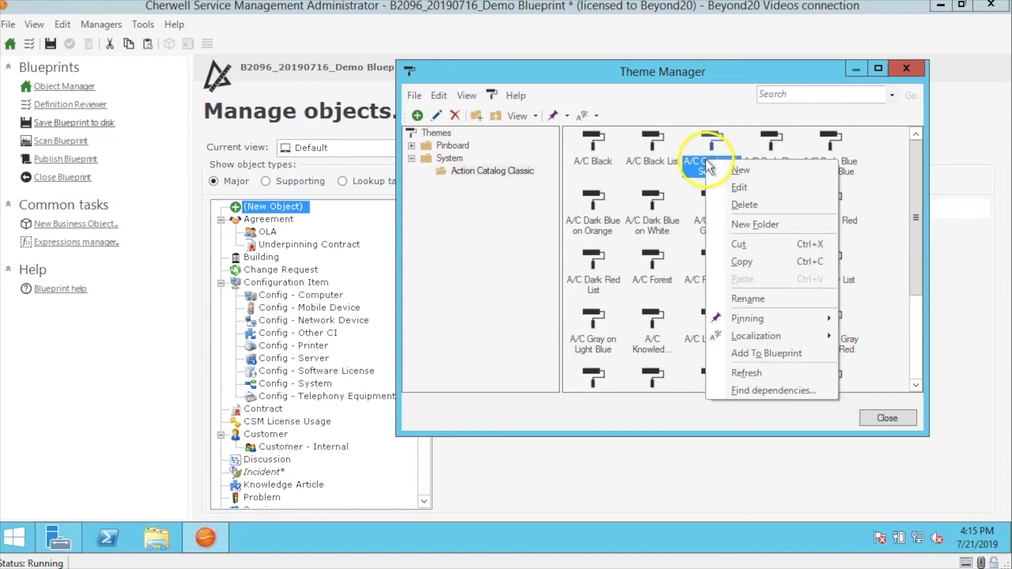
click(739, 187)
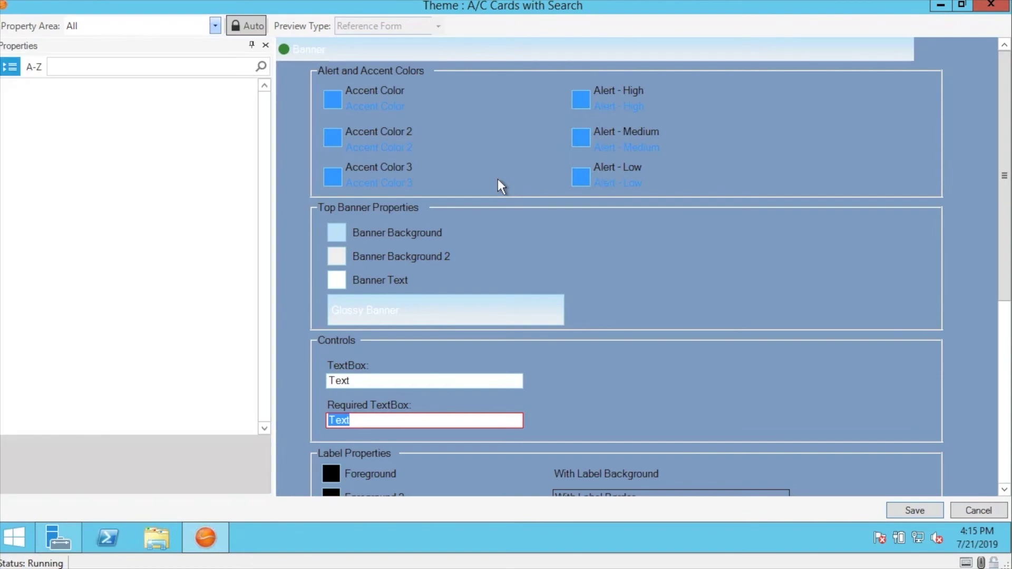
click(203, 180)
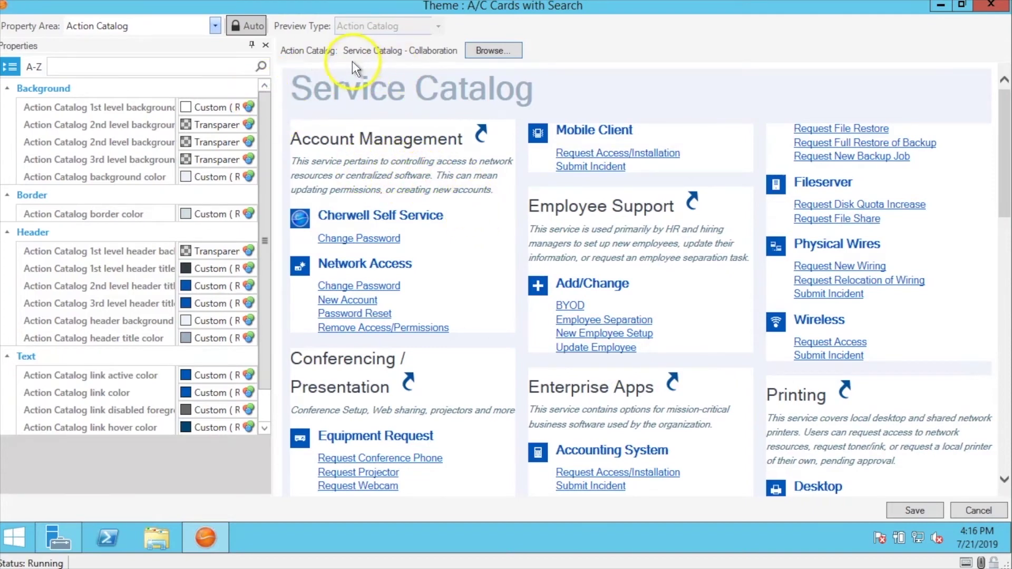
click(933, 510)
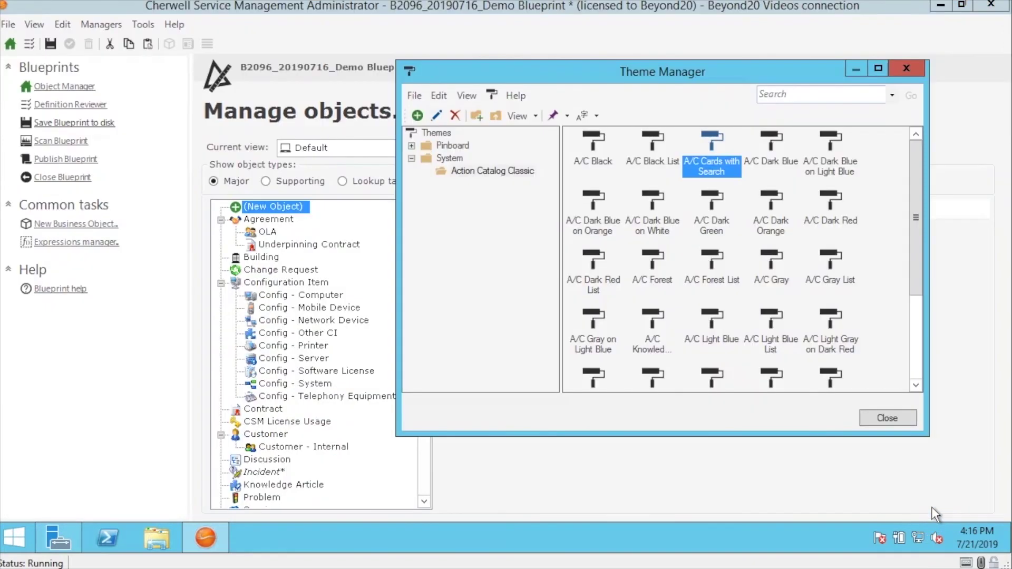
click(888, 416)
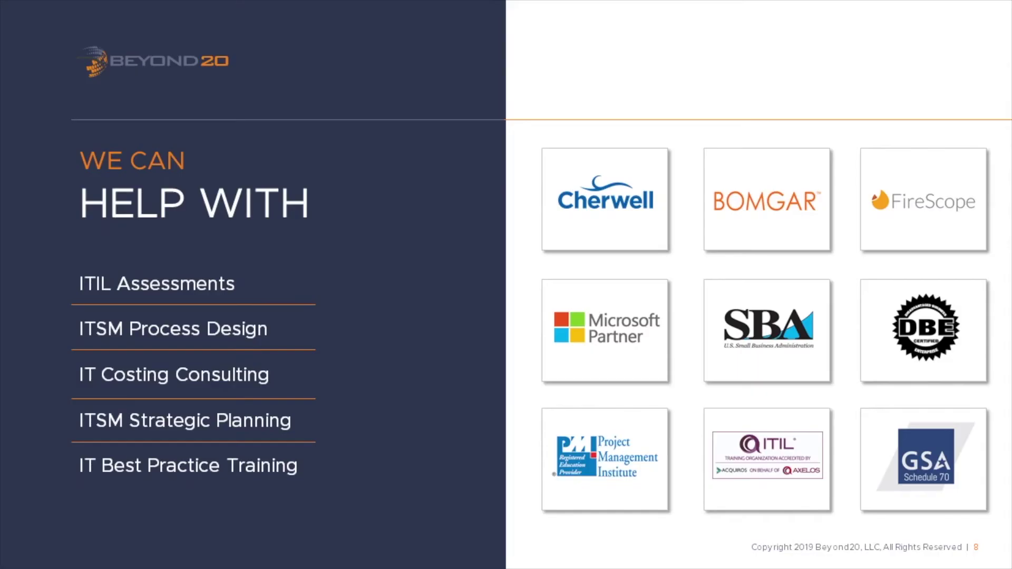